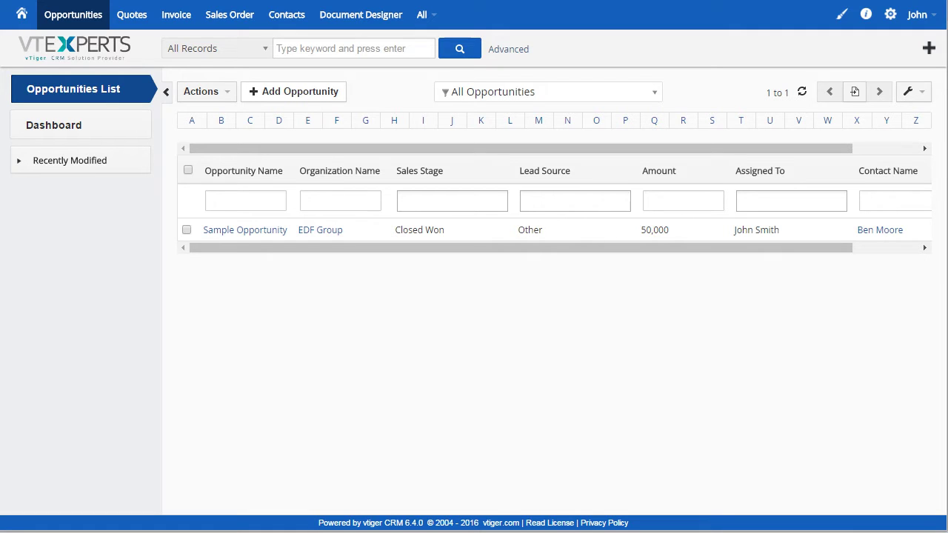
# - From the Sample Opportunity's Document Designer, start an email with the SEO Proposal template
pyautogui.click(248, 231)
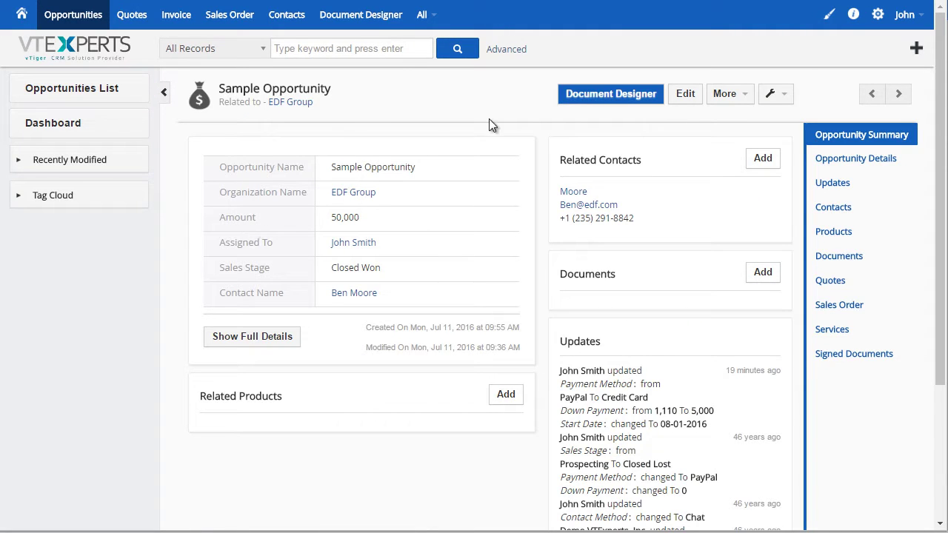
pyautogui.click(581, 99)
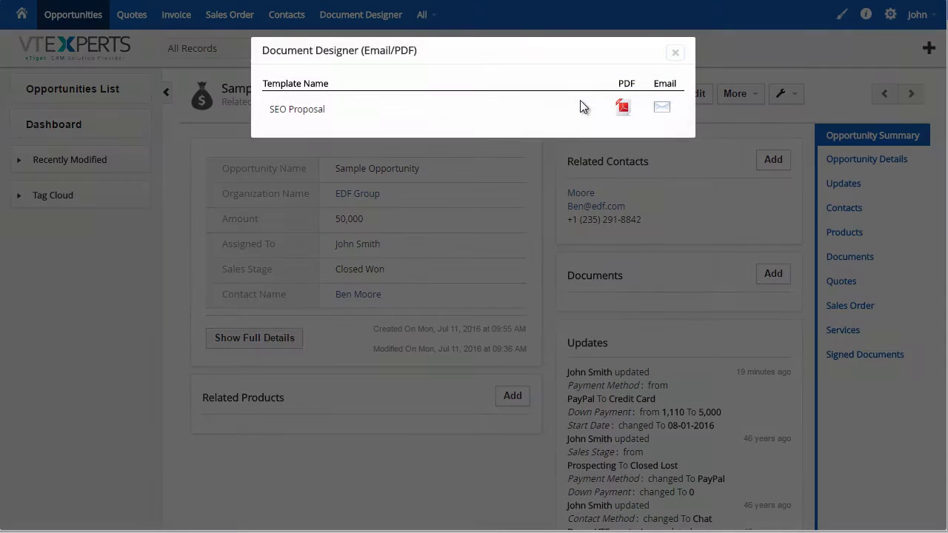
pyautogui.click(662, 110)
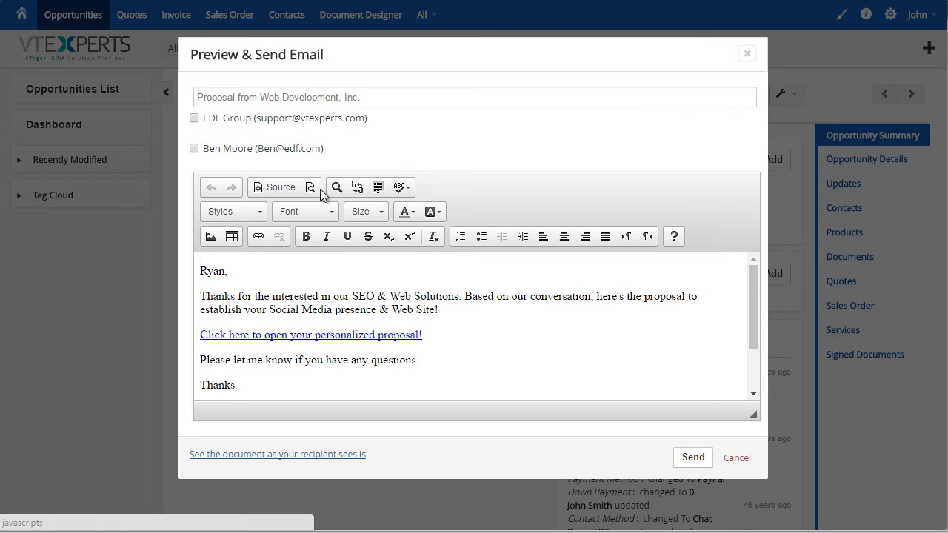
pyautogui.click(303, 309)
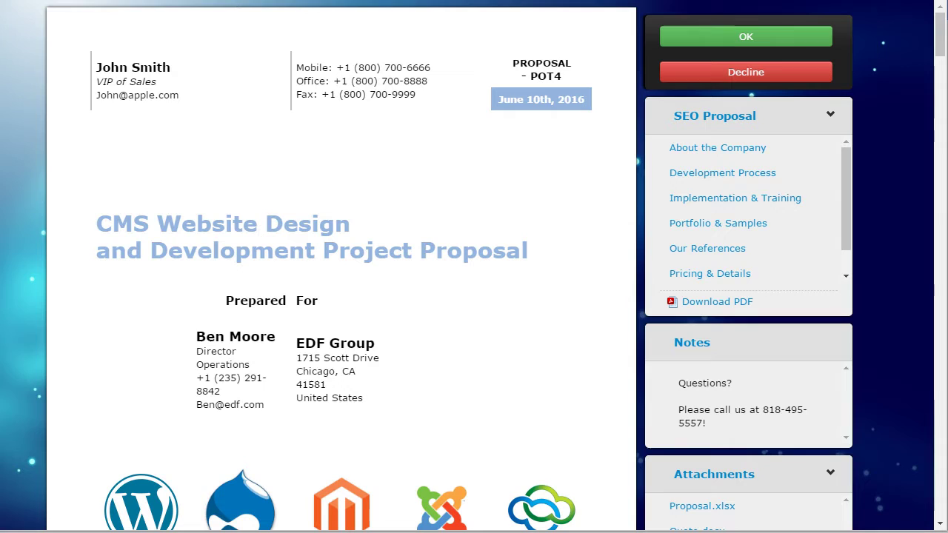
# - Scroll through the recipient view of the SEO Proposal
pyautogui.scroll(-1, 942, 36)
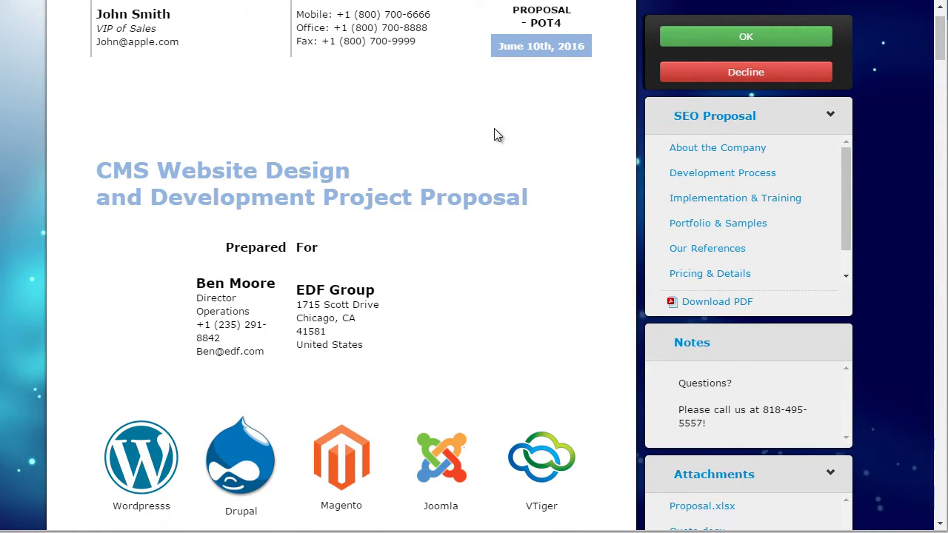
pyautogui.scroll(-2, 494, 128)
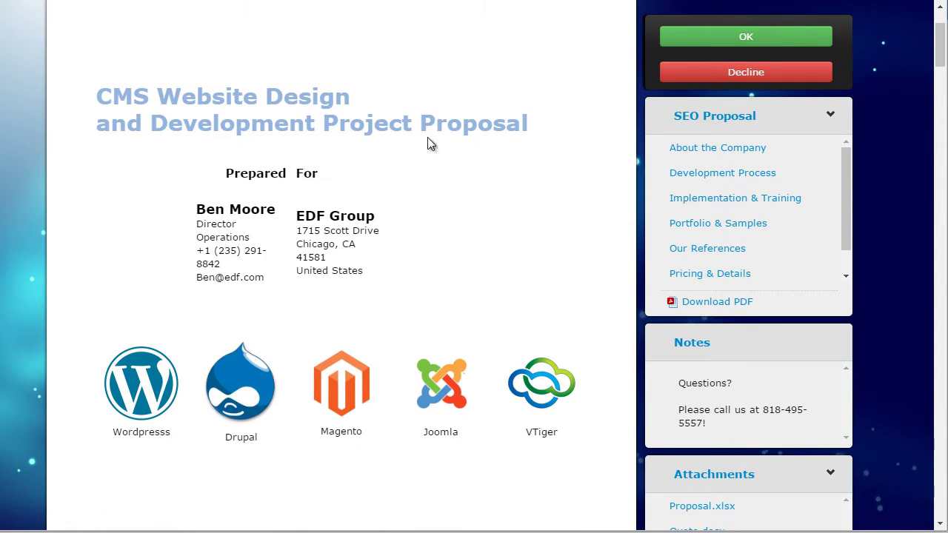
pyautogui.scroll(-5, 427, 148)
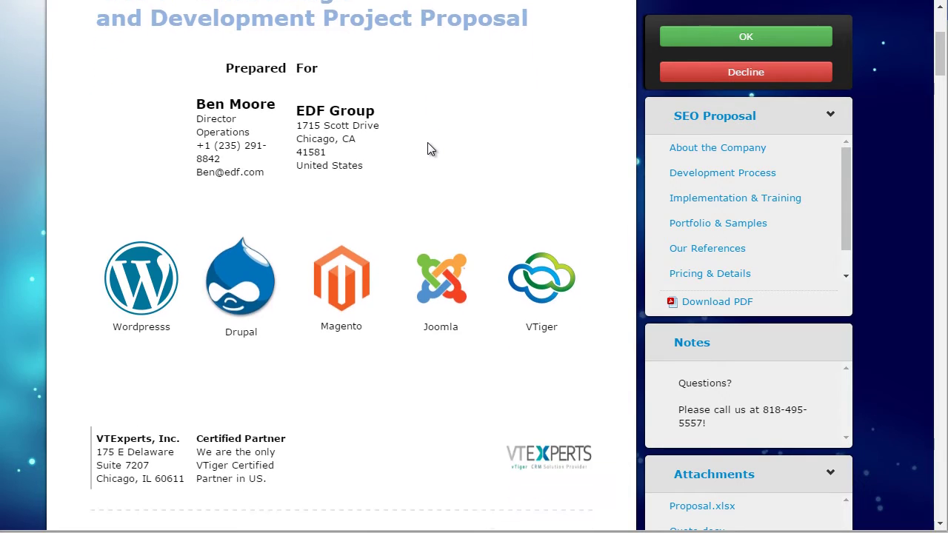
pyautogui.scroll(-5, 427, 148)
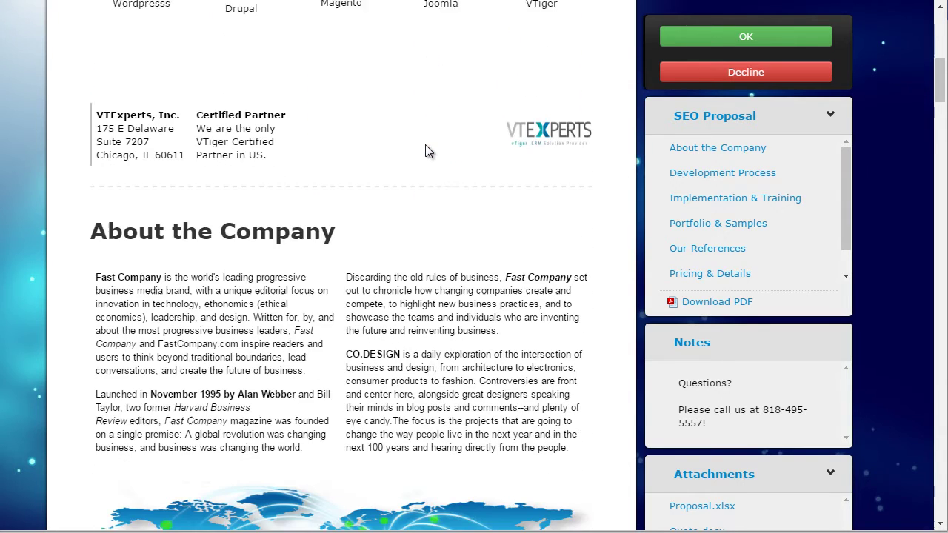
pyautogui.scroll(-7, 337, 148)
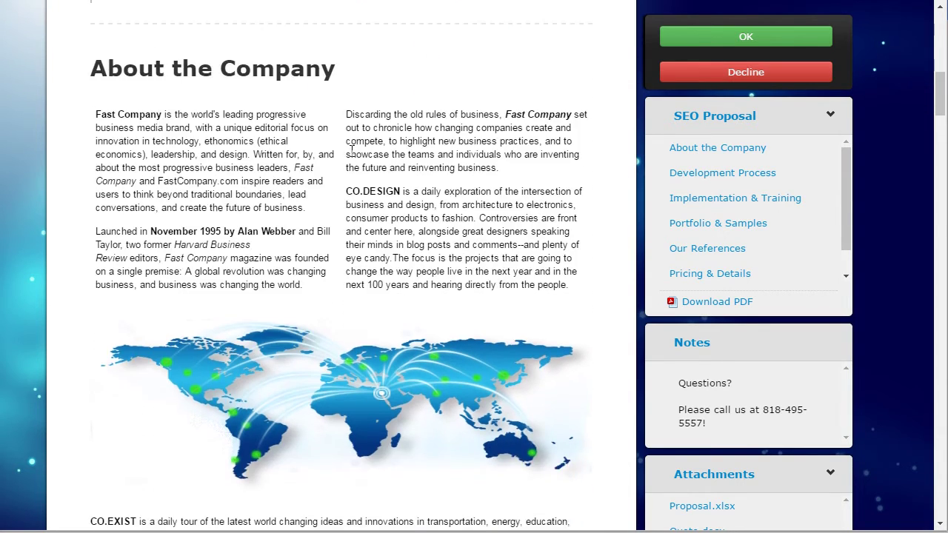
pyautogui.scroll(1, 378, 155)
pyautogui.scroll(-5, 434, 141)
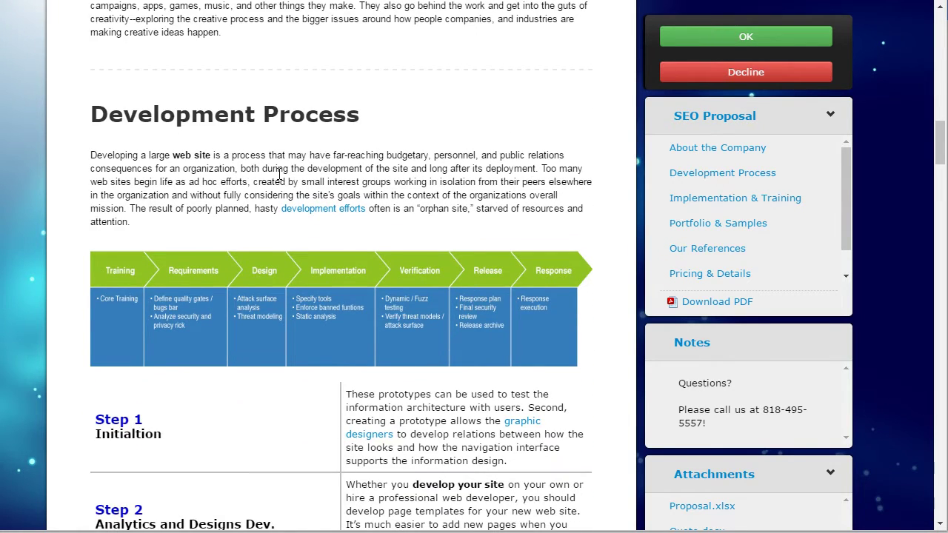
pyautogui.scroll(-2, 333, 178)
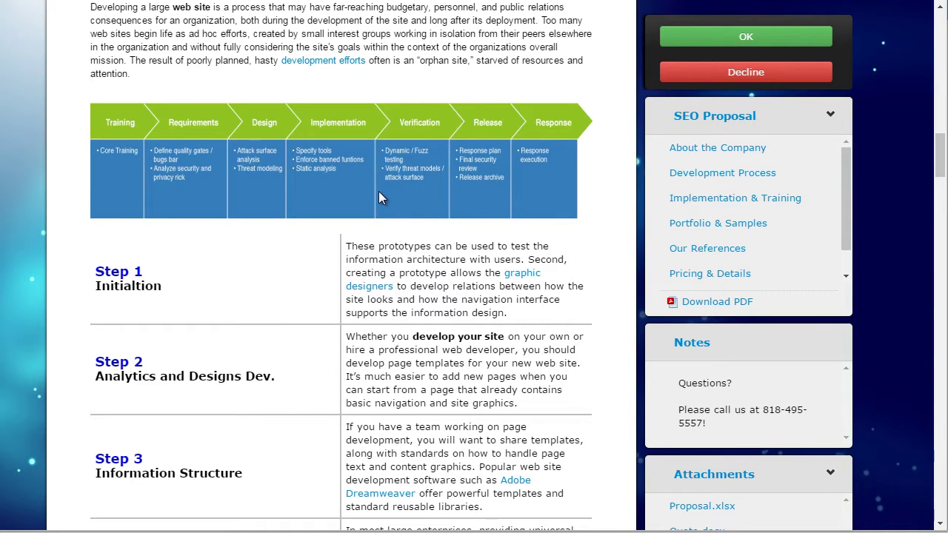
# - Jump through Implementation & Training, Portfolio & Samples and Our References to Pricing & Details
pyautogui.click(713, 198)
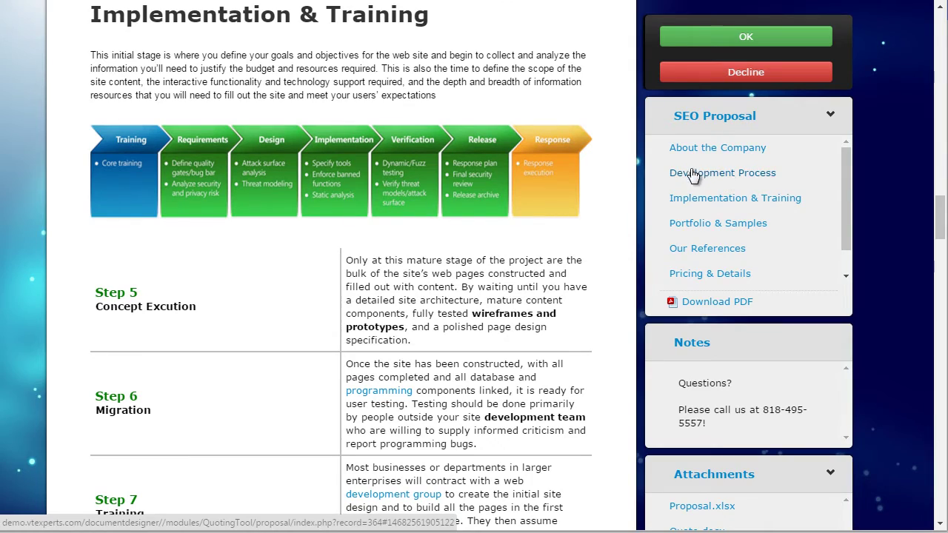
pyautogui.click(697, 225)
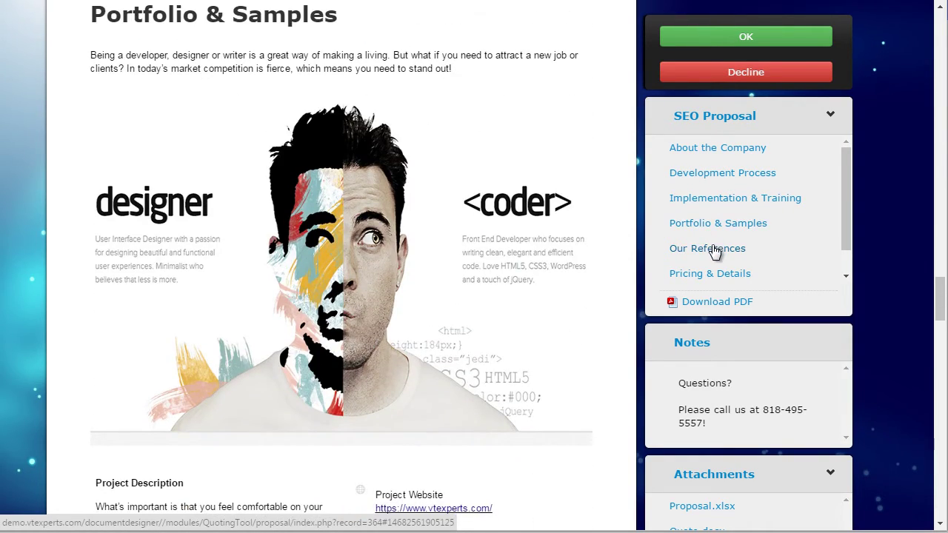
pyautogui.click(712, 250)
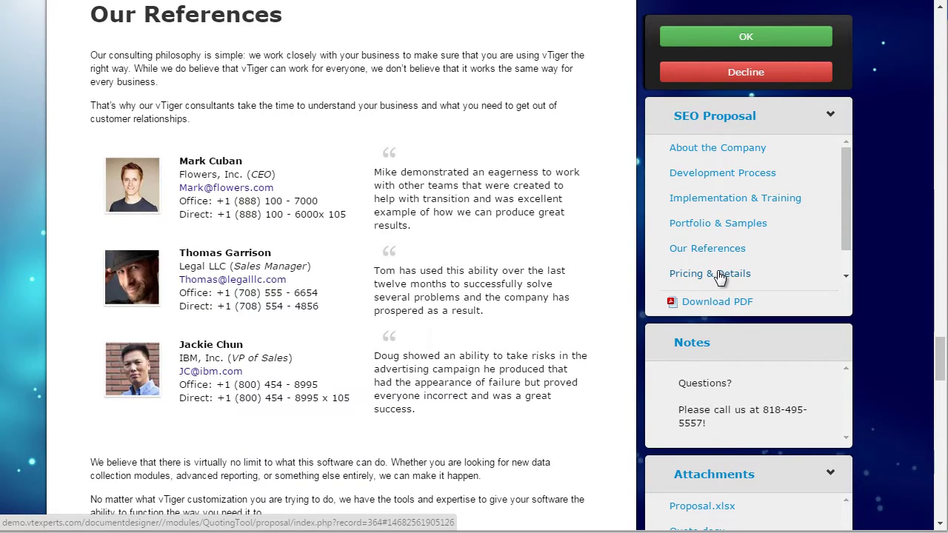
pyautogui.click(717, 274)
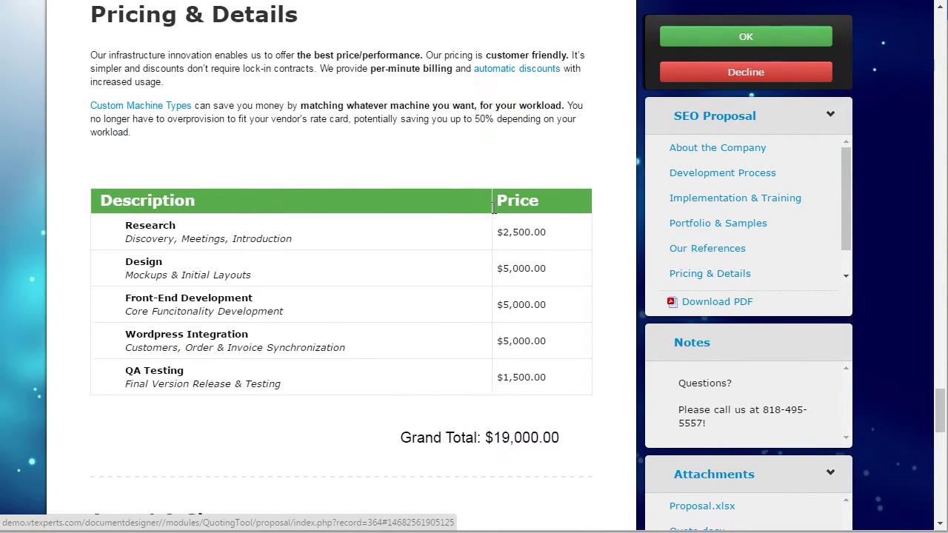
pyautogui.scroll(-2, 464, 184)
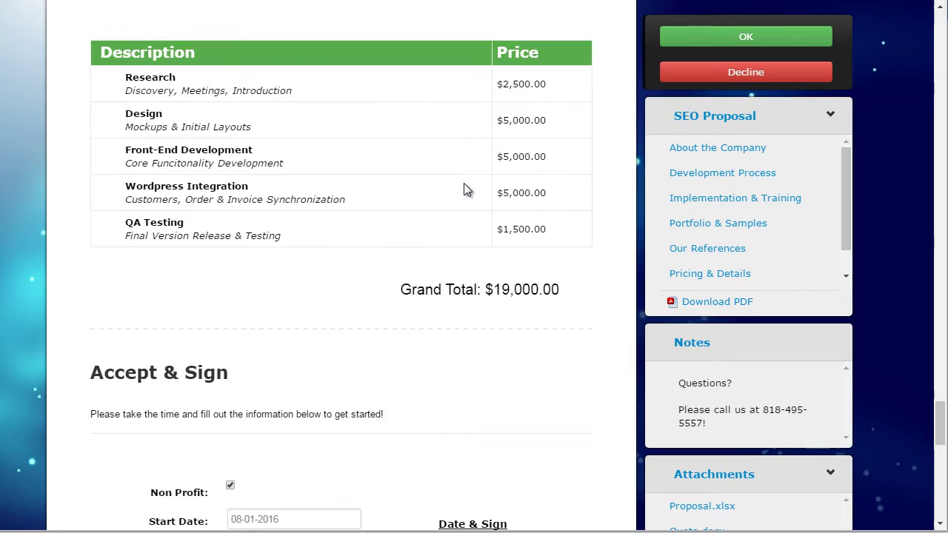
# - Set Payment Method to Wire and change the Down Payment from 5,000 to 15000
pyautogui.scroll(-3, 464, 185)
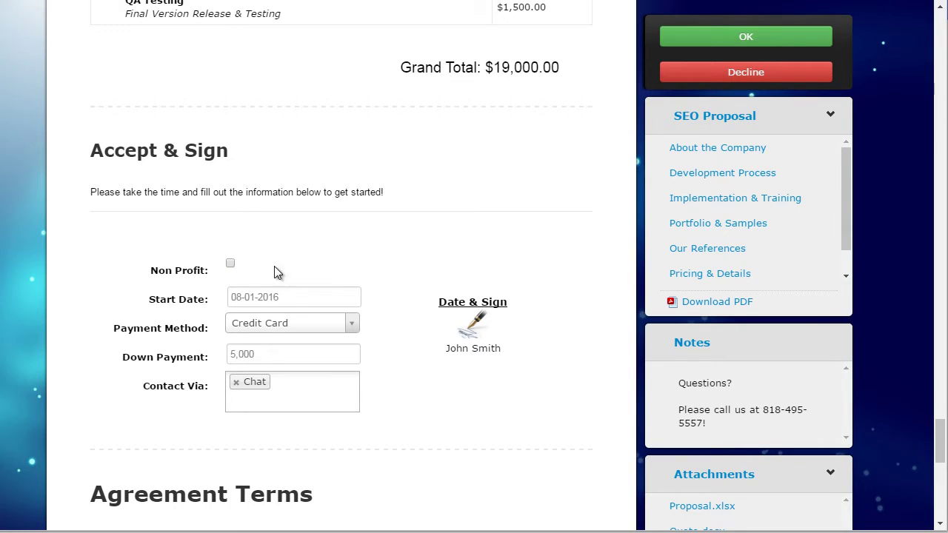
pyautogui.scroll(-1, 296, 277)
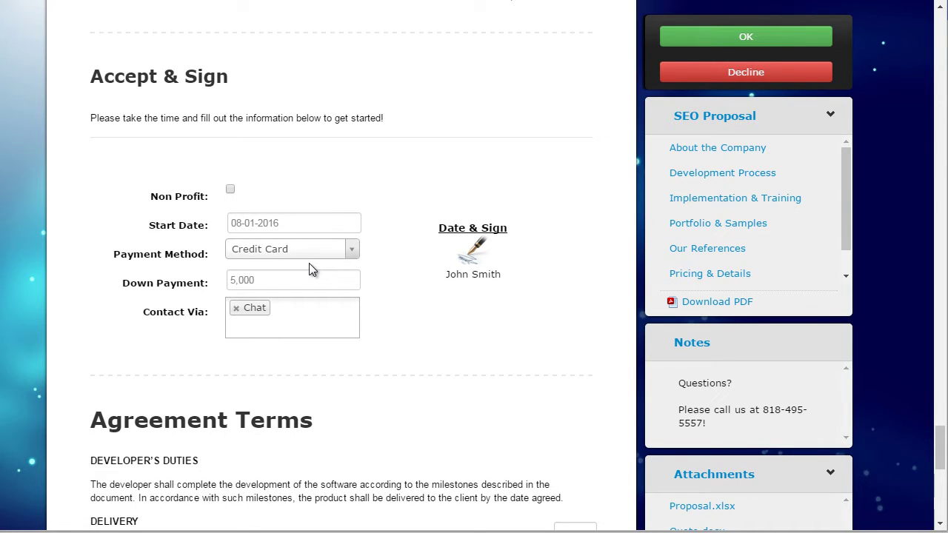
pyautogui.click(307, 252)
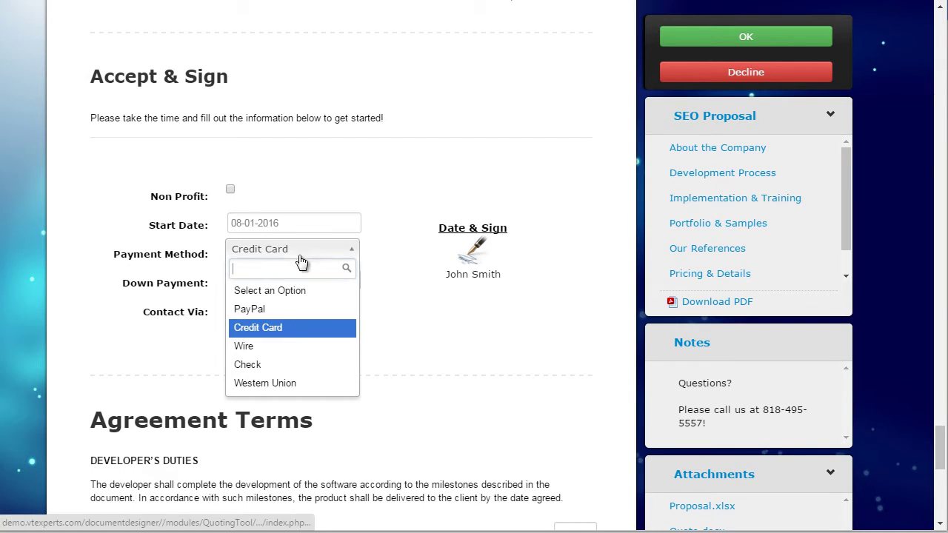
pyautogui.click(267, 342)
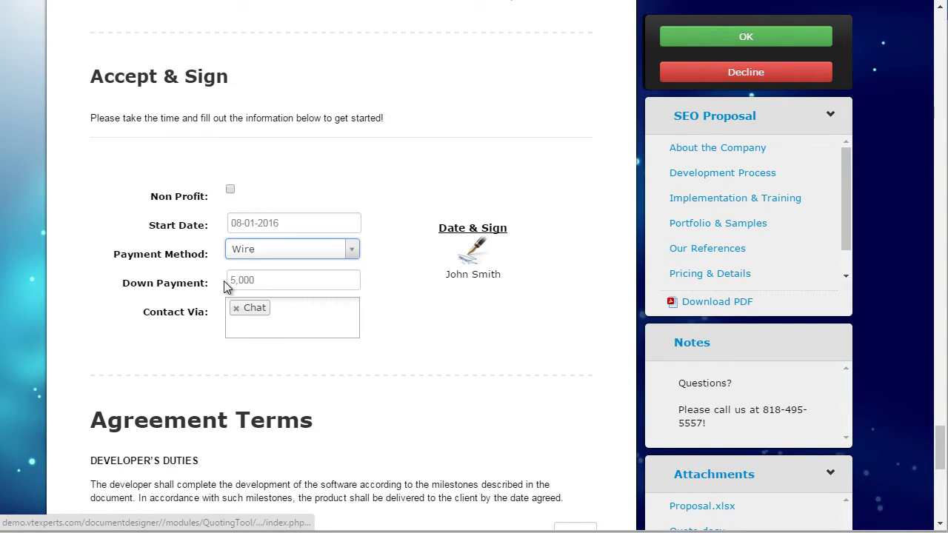
pyautogui.doubleClick(246, 279)
pyautogui.write('15000')
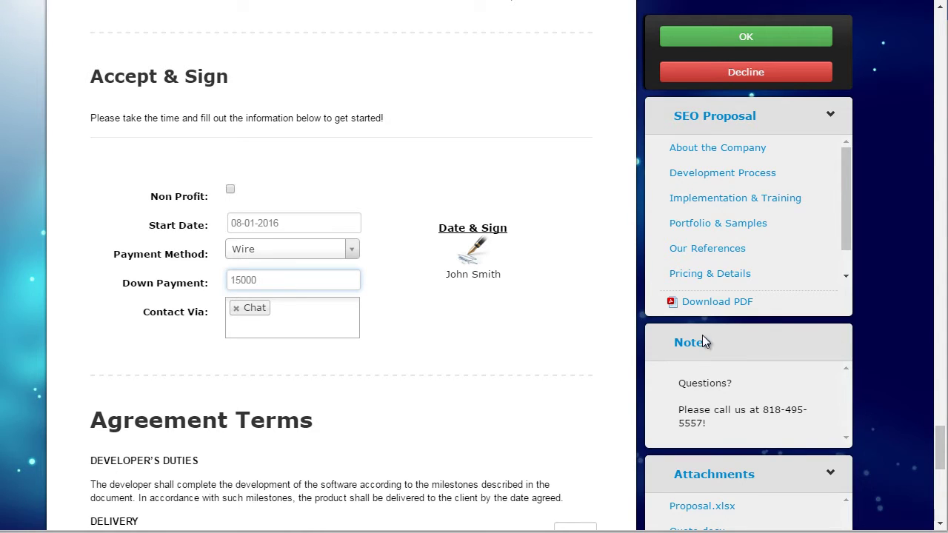
# - Initial the Delivery and Change in Specifications agreement terms with RE
pyautogui.tripleClick(681, 383)
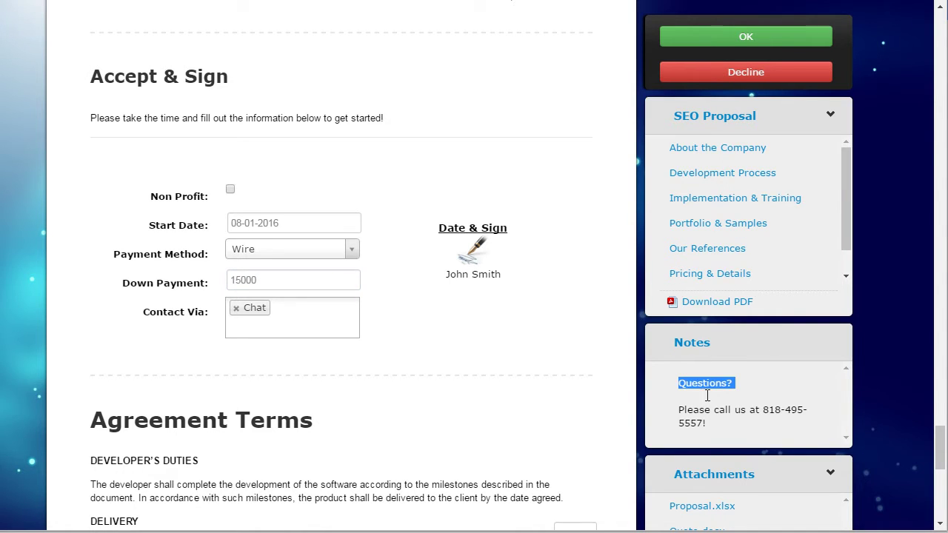
pyautogui.click(830, 117)
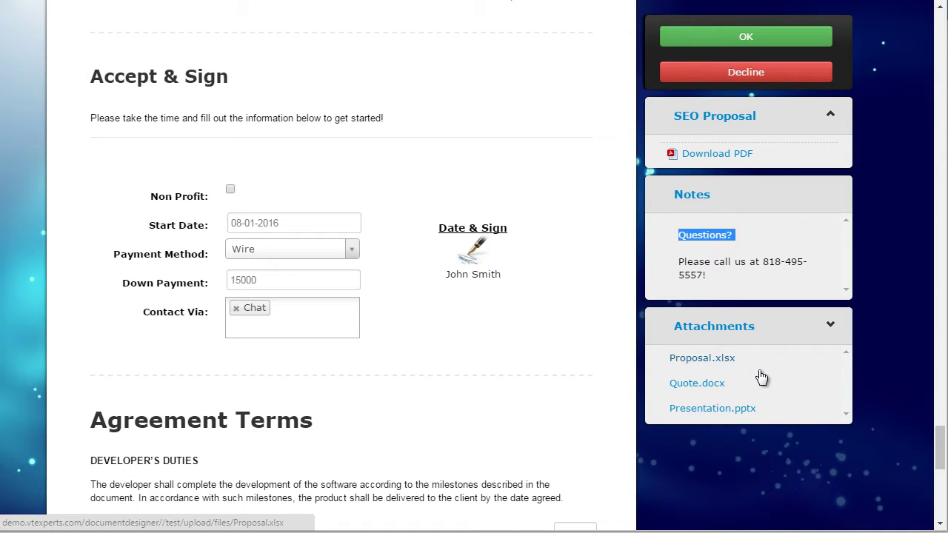
pyautogui.moveTo(941, 436); pyautogui.dragTo(942, 451)
pyautogui.click(571, 370)
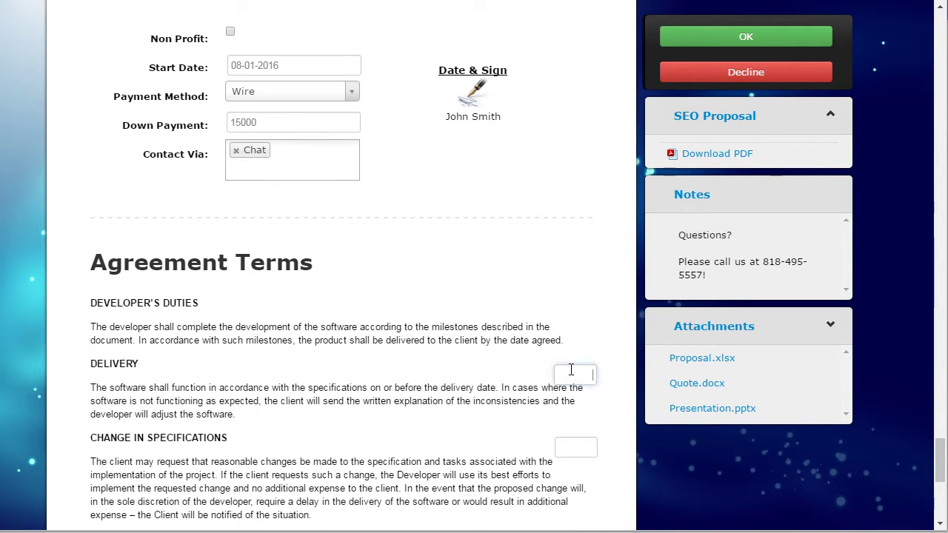
pyautogui.write('RE')
pyautogui.click(585, 447)
pyautogui.write('RE')
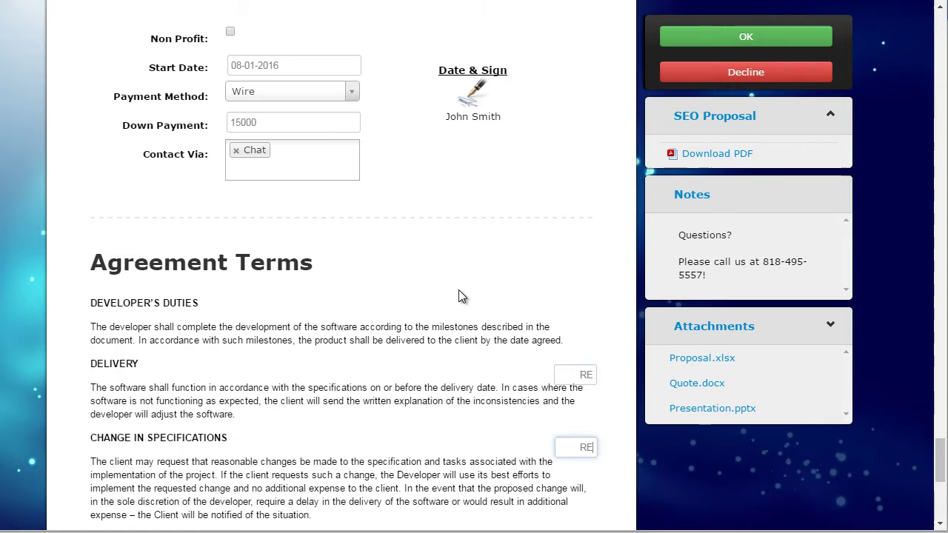
pyautogui.scroll(2, 454, 286)
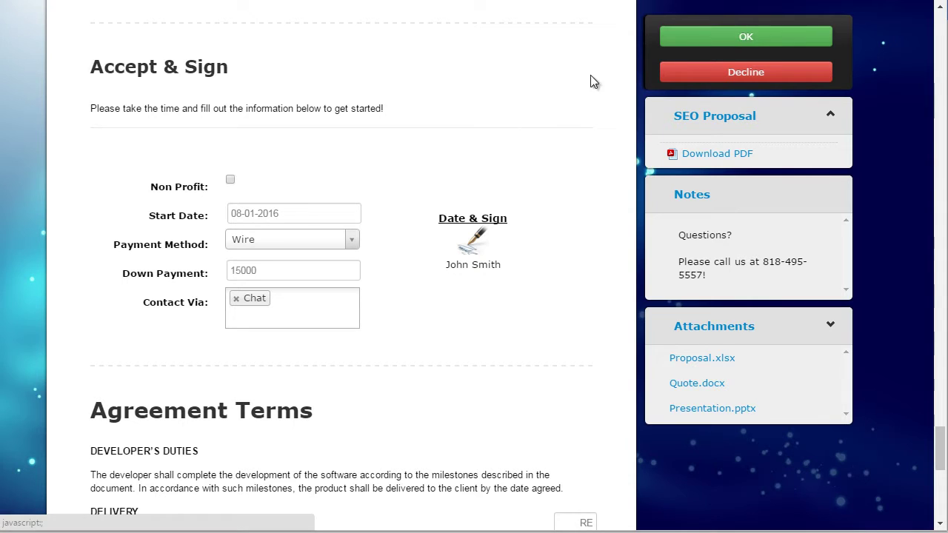
# - Draw a signature, enter the signer's printed name, and accept and sign the proposal
pyautogui.click(474, 246)
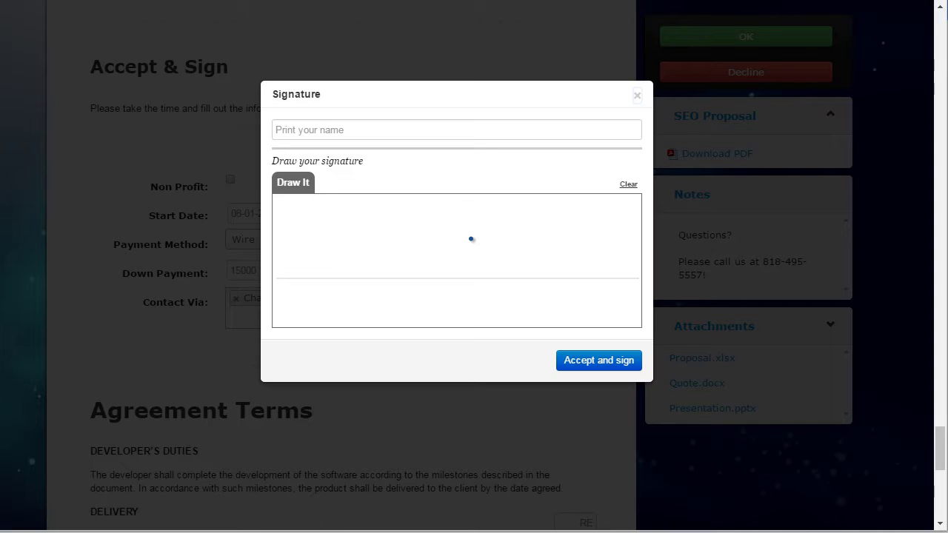
pyautogui.moveTo(380, 229)
pyautogui.mouseDown()
pyautogui.moveTo(429, 205)
pyautogui.moveTo(371, 242)
pyautogui.moveTo(456, 268)
pyautogui.mouseUp()
pyautogui.click(353, 131)
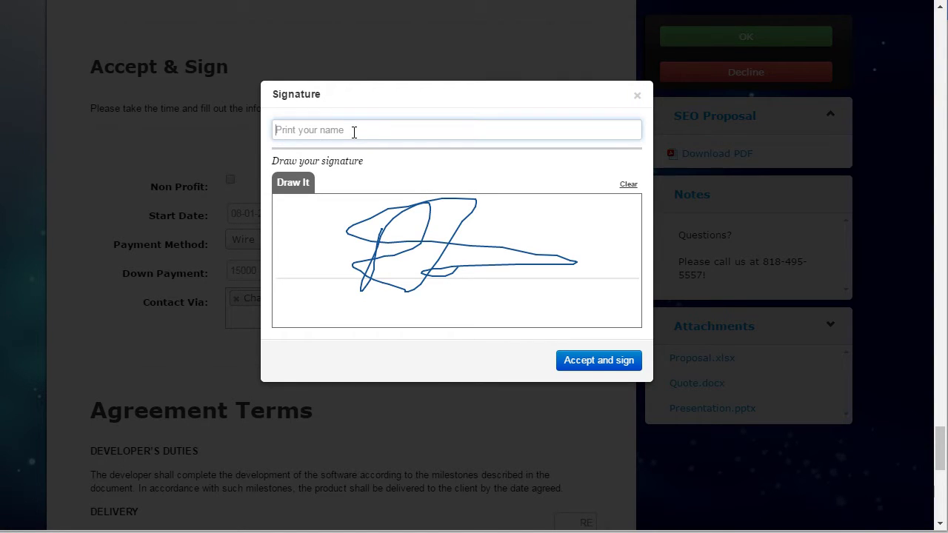
pyautogui.write('John Smith')
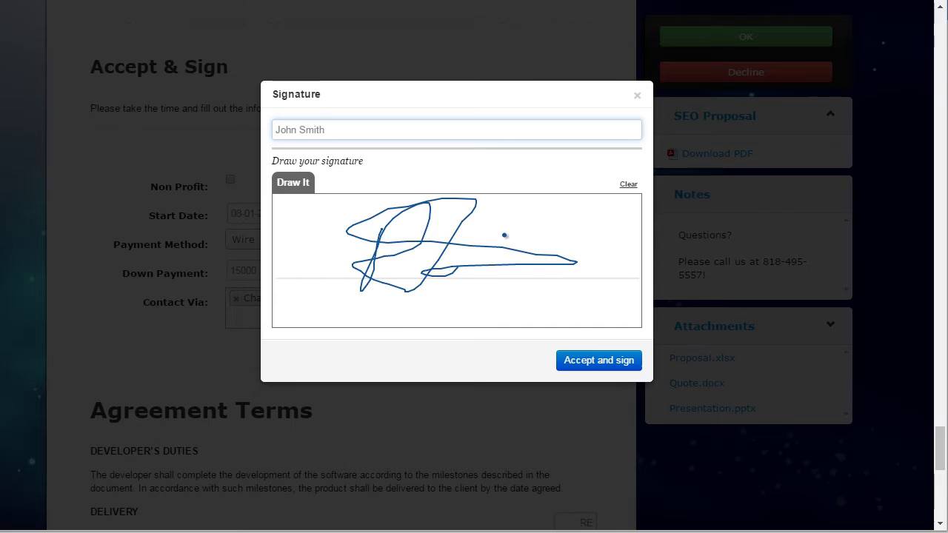
pyautogui.click(590, 360)
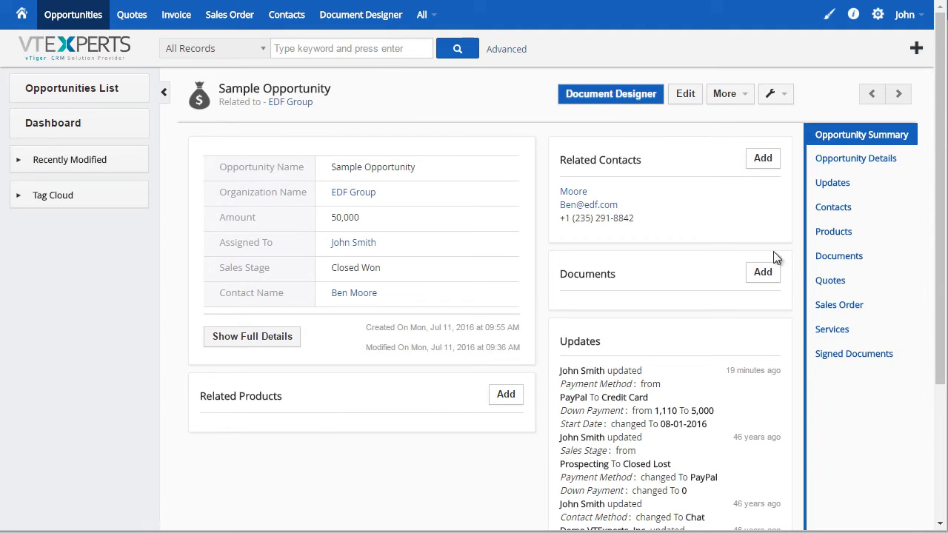
# - List Signed Documents and download the newest signed SEO_Proposal_1468256326.pdf
pyautogui.click(885, 353)
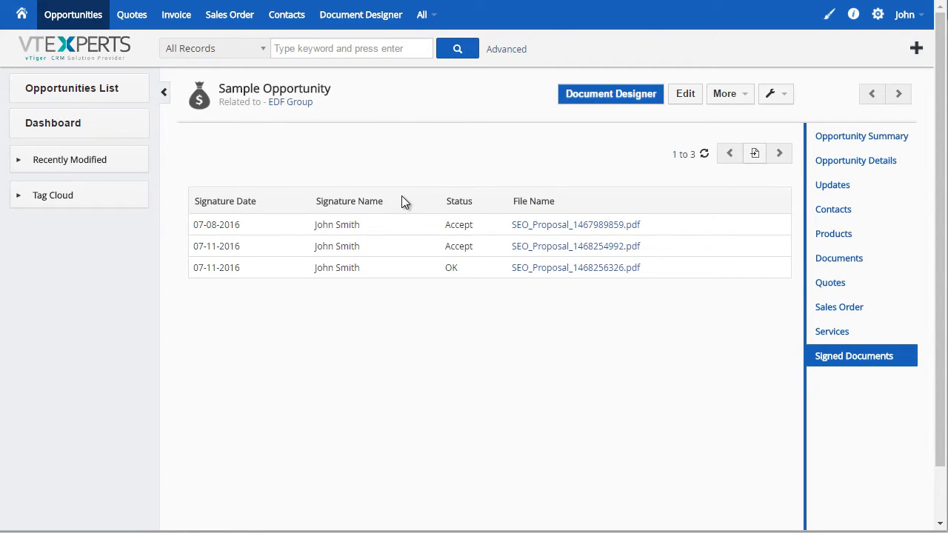
pyautogui.click(581, 272)
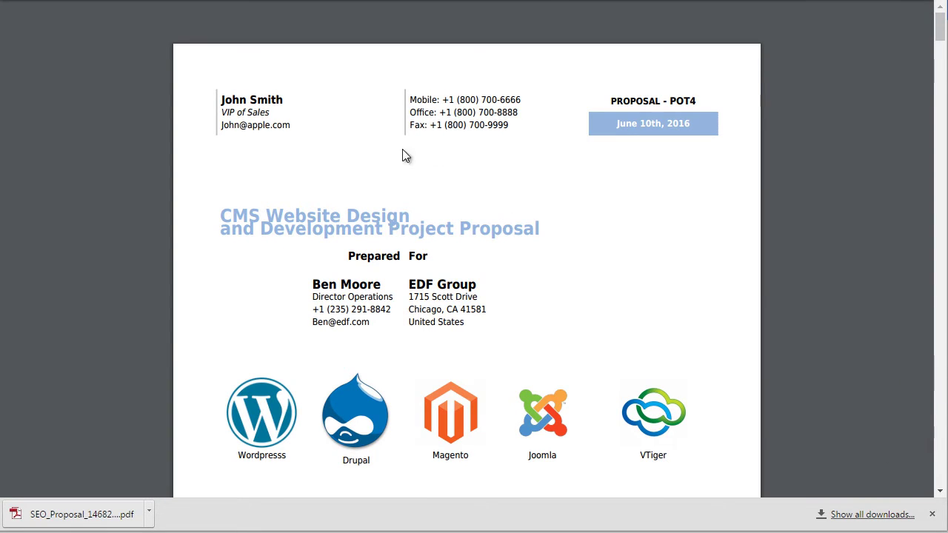
pyautogui.click(931, 513)
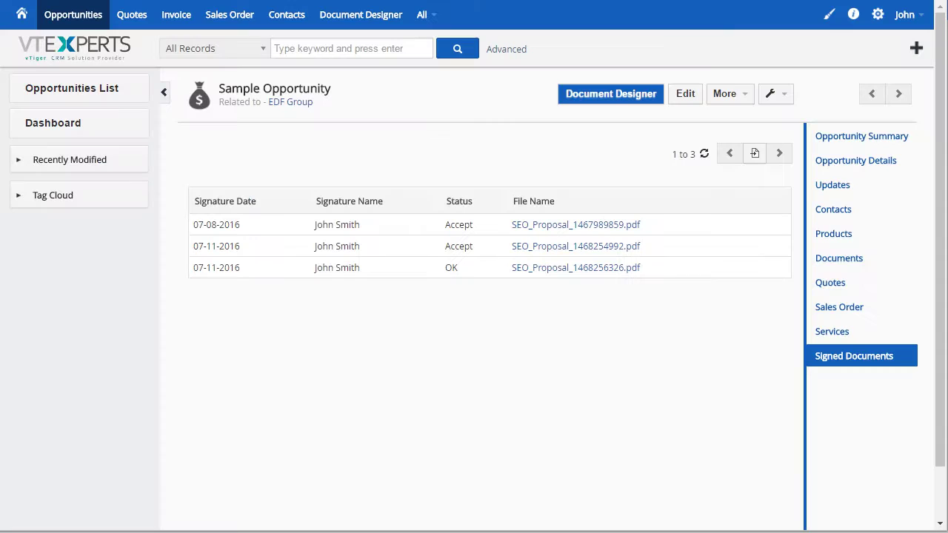
# - View Opportunity Details, then the Updates history showing Wire and a 15,000 down payment
pyautogui.click(872, 159)
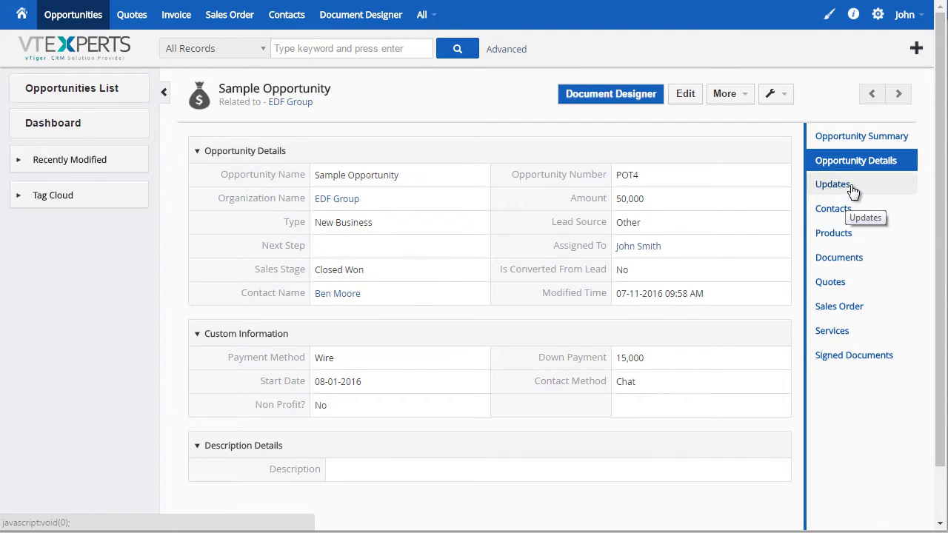
pyautogui.click(851, 188)
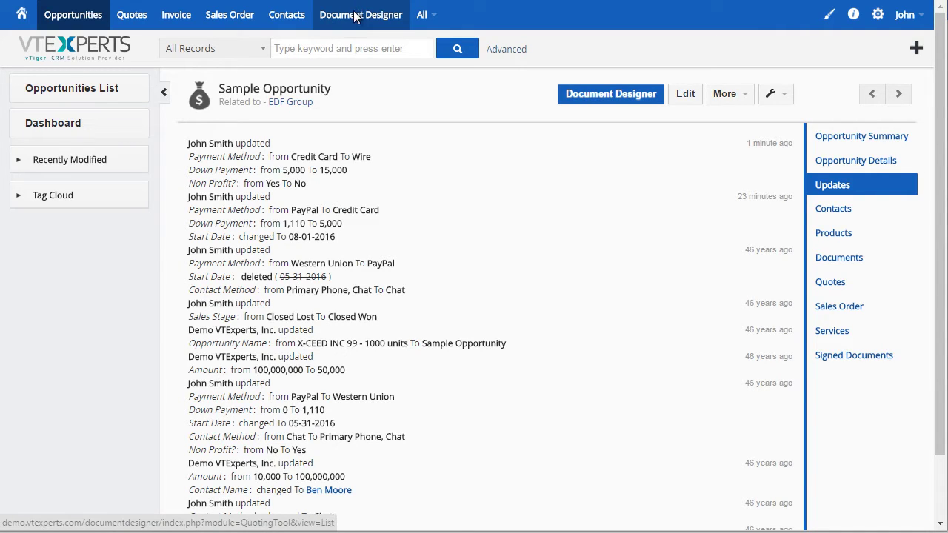
# - Open the SEO Proposal template in Document Designer and select the user first-name field
pyautogui.click(355, 17)
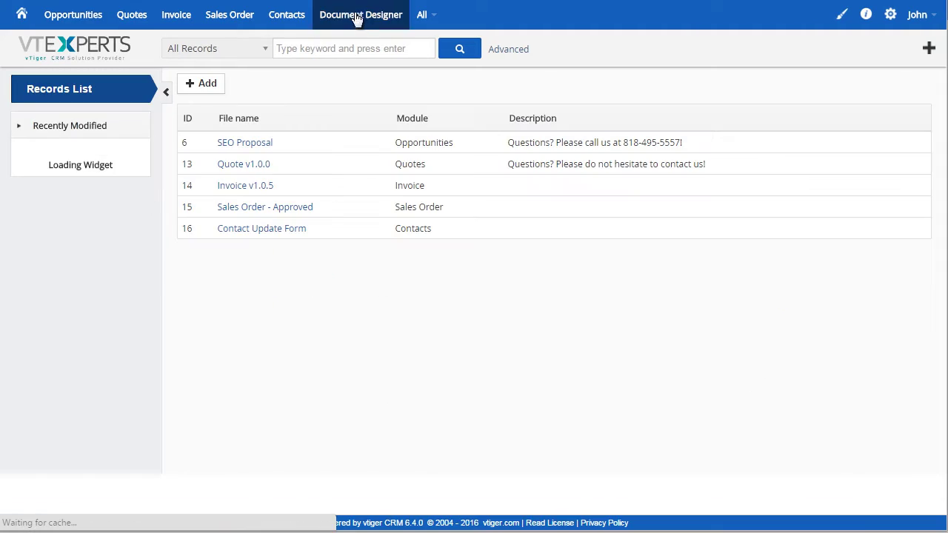
pyautogui.click(264, 147)
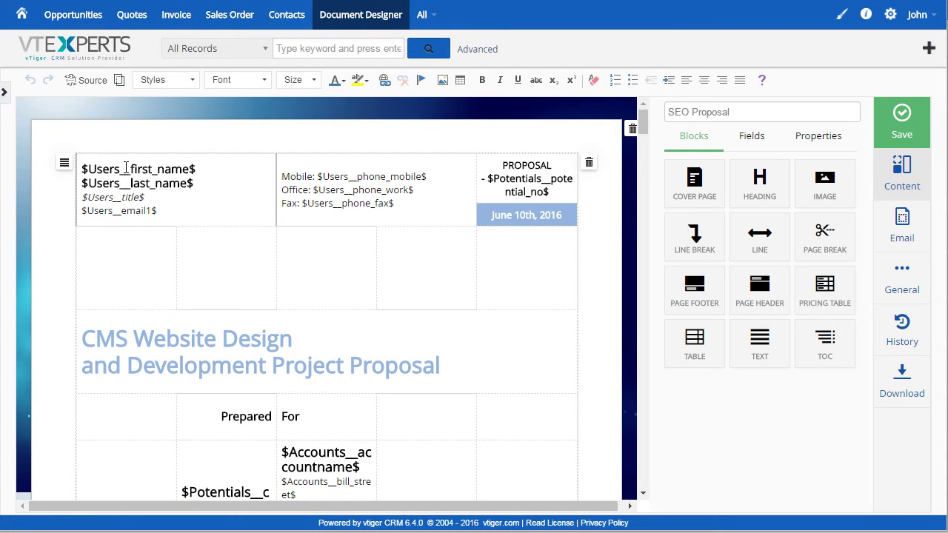
pyautogui.doubleClick(126, 169)
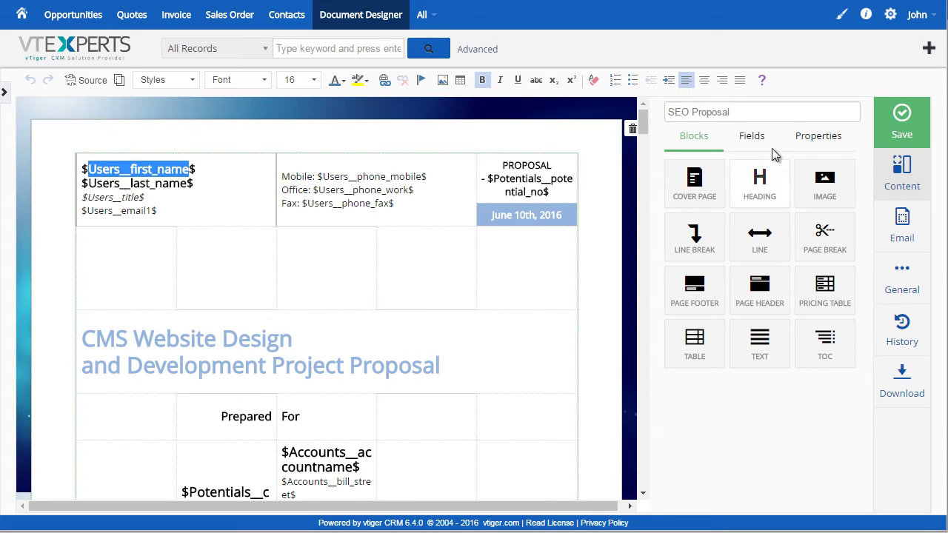
# - In Properties, pick Users as the related module and its User Name field
pyautogui.click(812, 145)
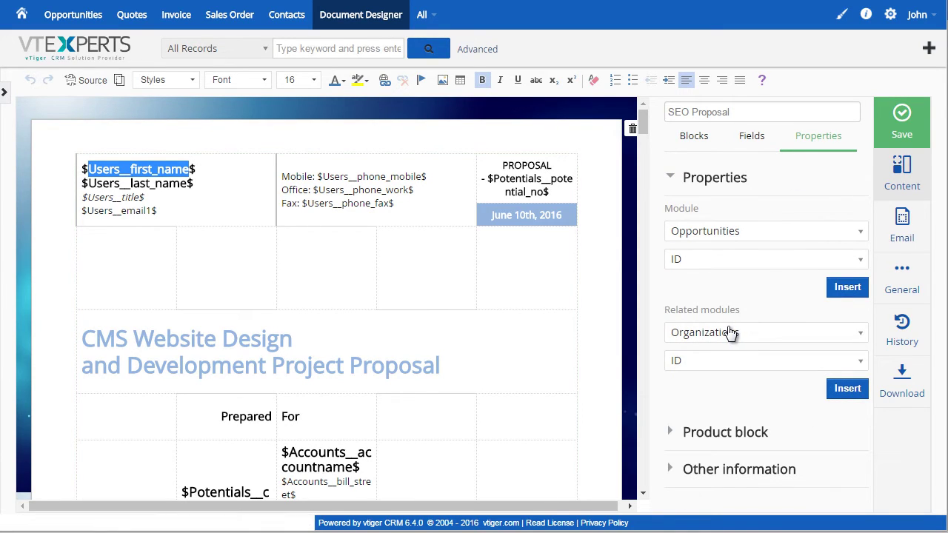
pyautogui.click(731, 334)
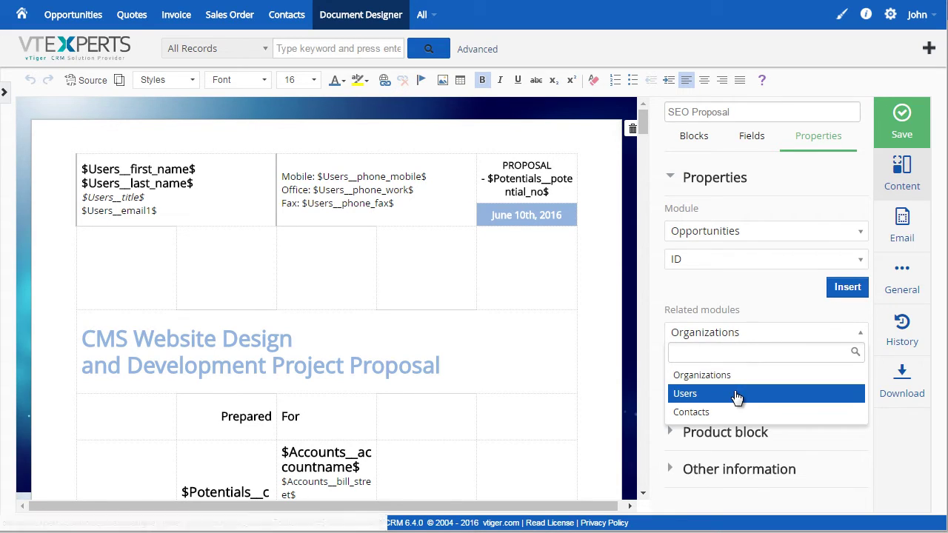
pyautogui.click(734, 394)
pyautogui.click(722, 363)
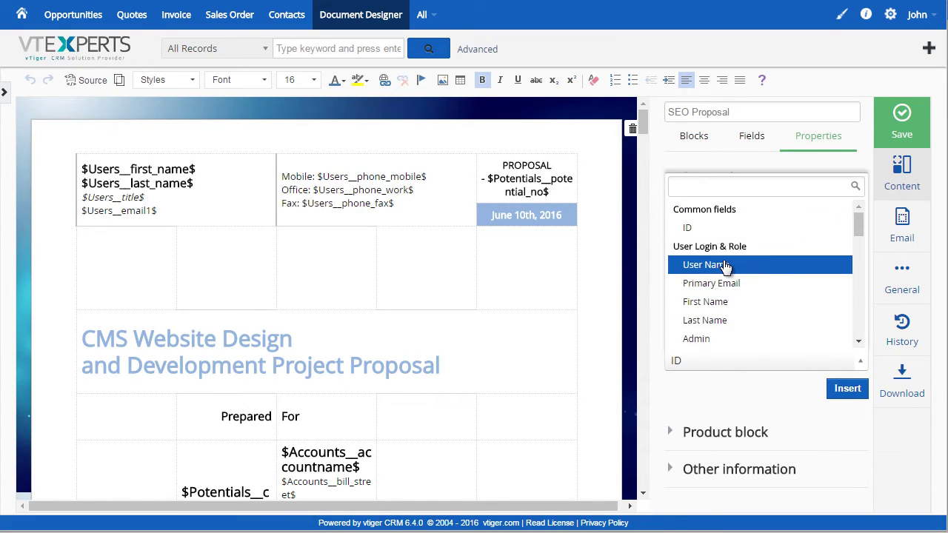
pyautogui.click(706, 264)
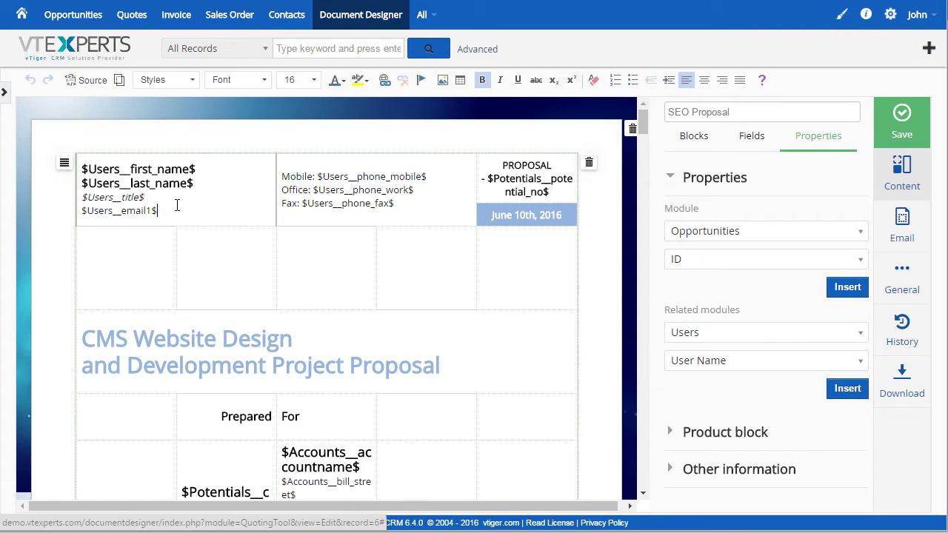
pyautogui.click(177, 205)
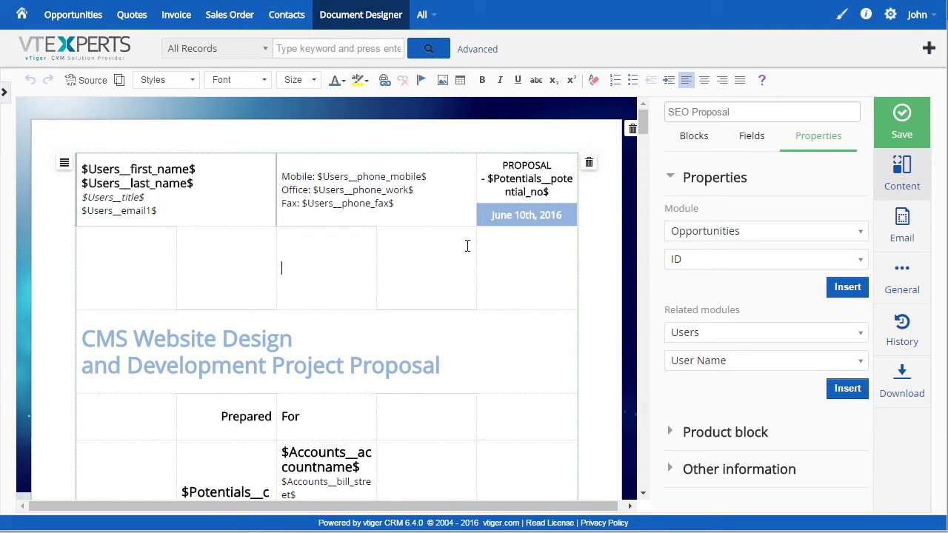
# - Scroll the template down to the About the Company section
pyautogui.moveTo(640, 124); pyautogui.dragTo(643, 151)
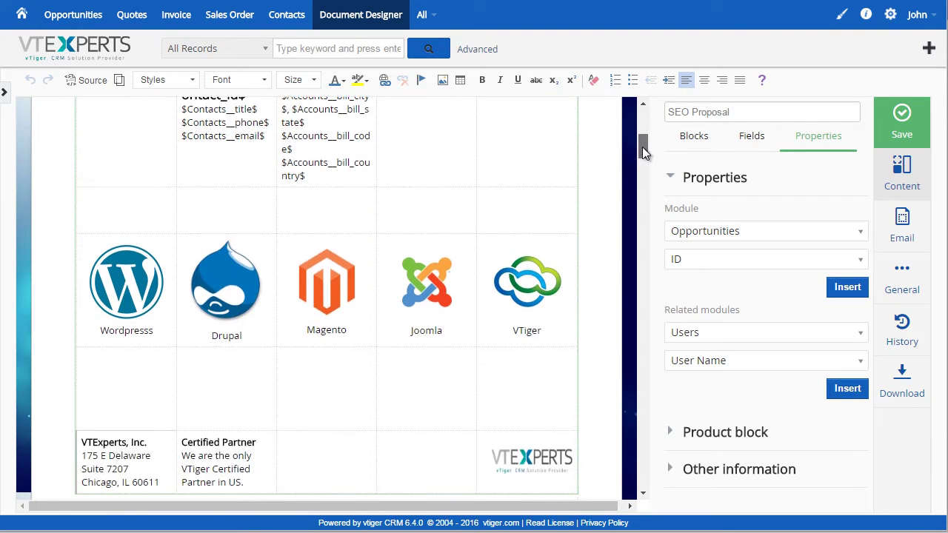
pyautogui.scroll(-5, 379, 267)
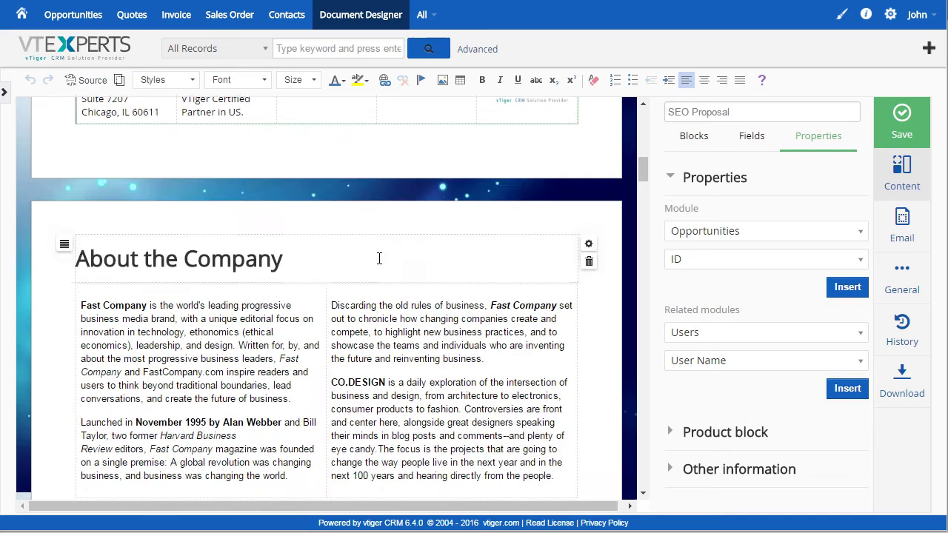
pyautogui.scroll(-1, 499, 203)
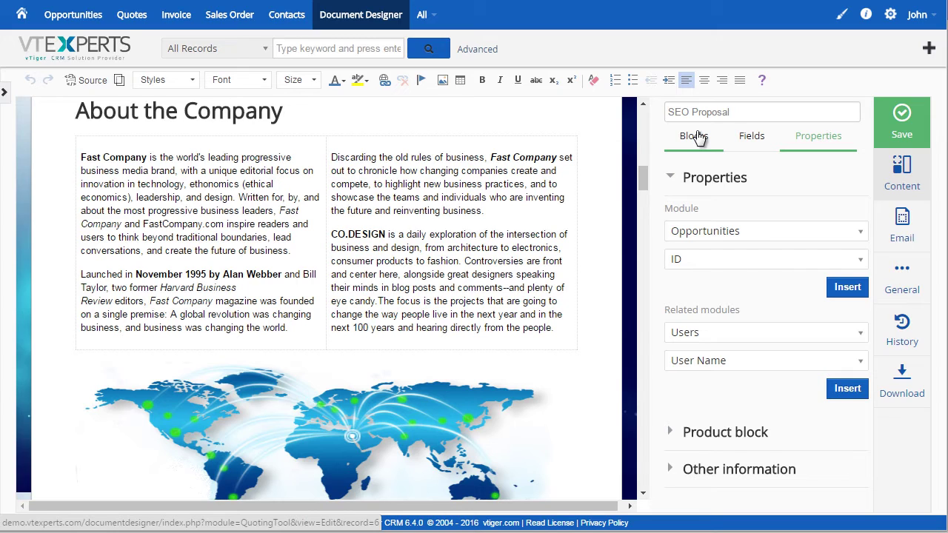
# - Add a Heading block at the first page's top reading 'Heading..'
pyautogui.click(696, 137)
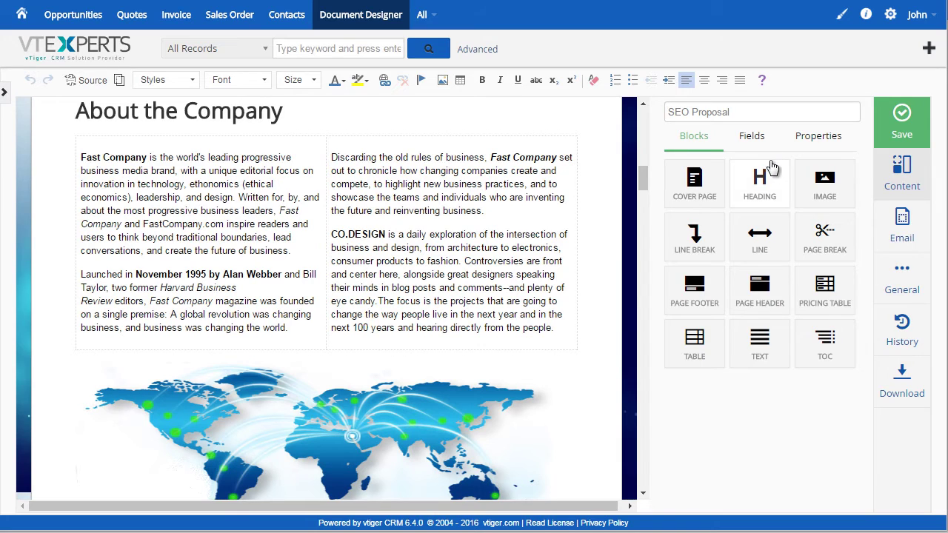
pyautogui.moveTo(641, 175); pyautogui.dragTo(642, 185)
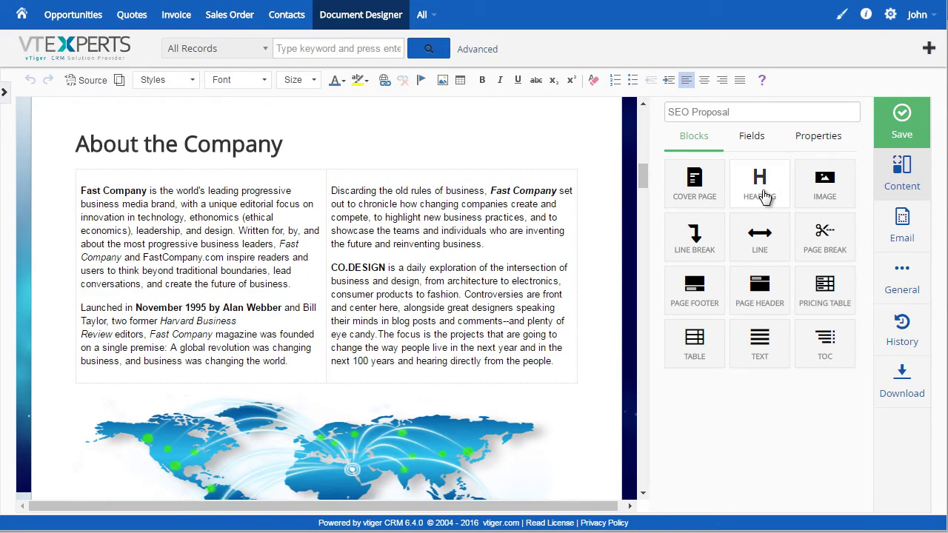
pyautogui.moveTo(761, 194); pyautogui.dragTo(426, 142)
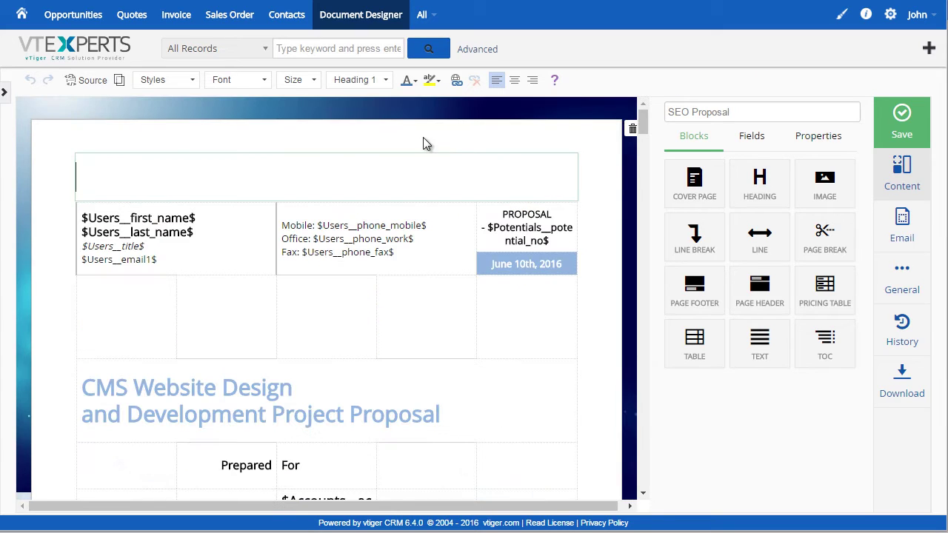
pyautogui.write('He')
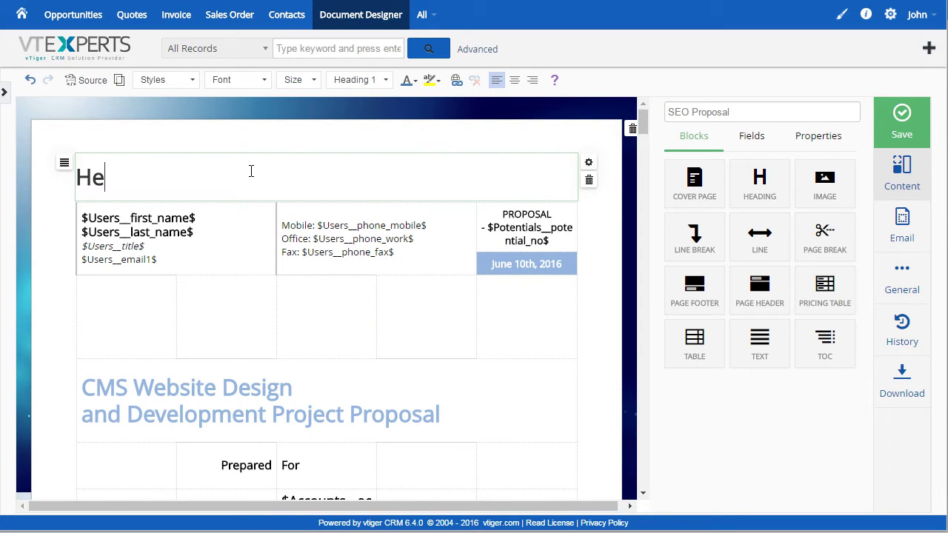
pyautogui.write('ading...')
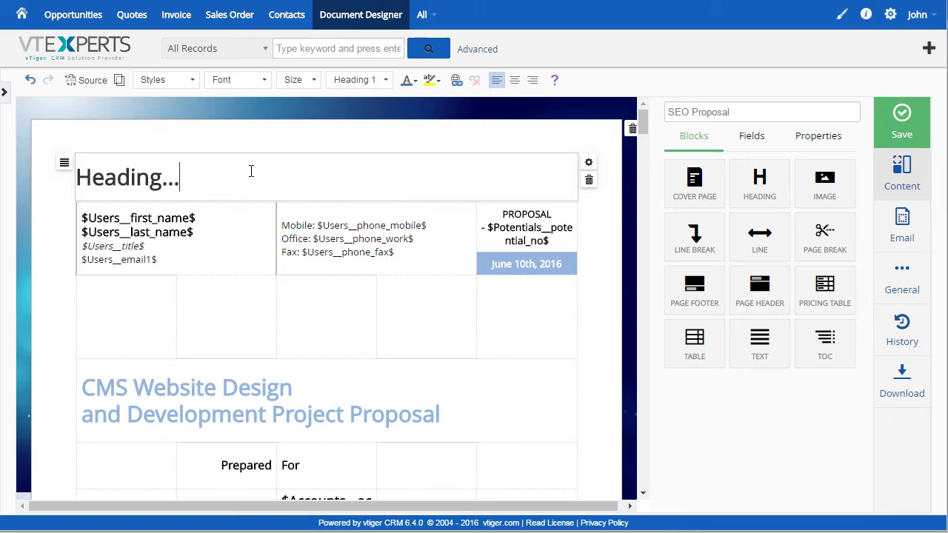
# - Drop a Text block beneath the About the Company heading
pyautogui.moveTo(638, 133); pyautogui.dragTo(642, 186)
pyautogui.scroll(2, 570, 192)
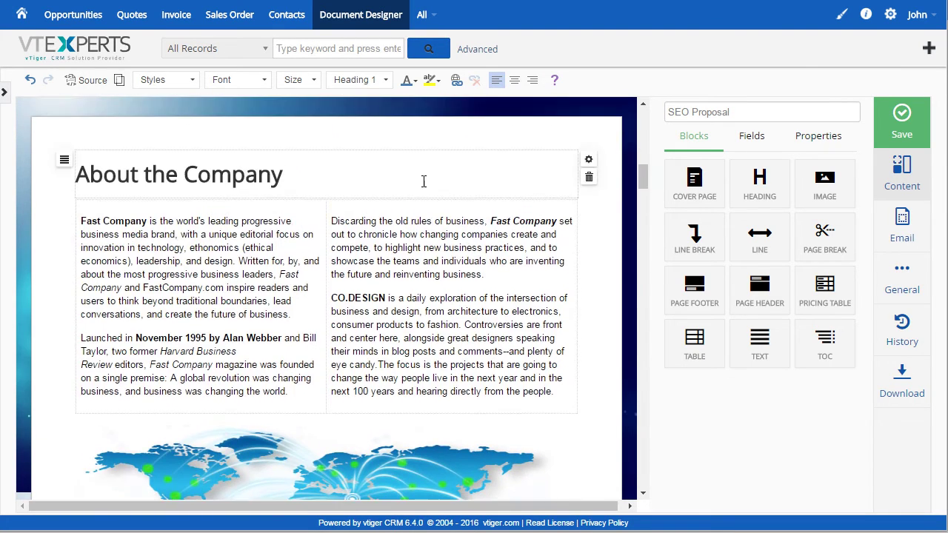
pyautogui.moveTo(760, 339); pyautogui.dragTo(358, 230)
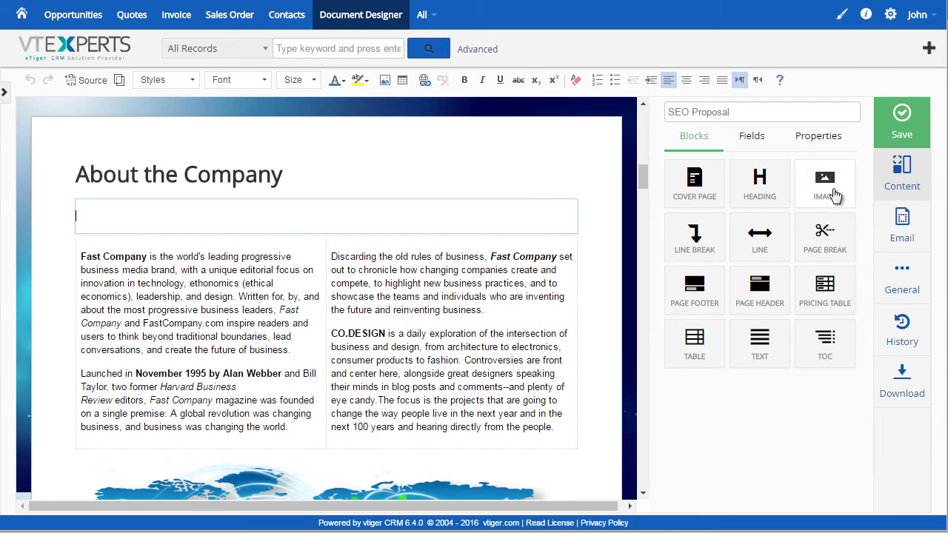
# - Delete the empty 'Type your text here...' block under About the Company, bringing Accept & Sign into view
pyautogui.moveTo(829, 185); pyautogui.dragTo(339, 197)
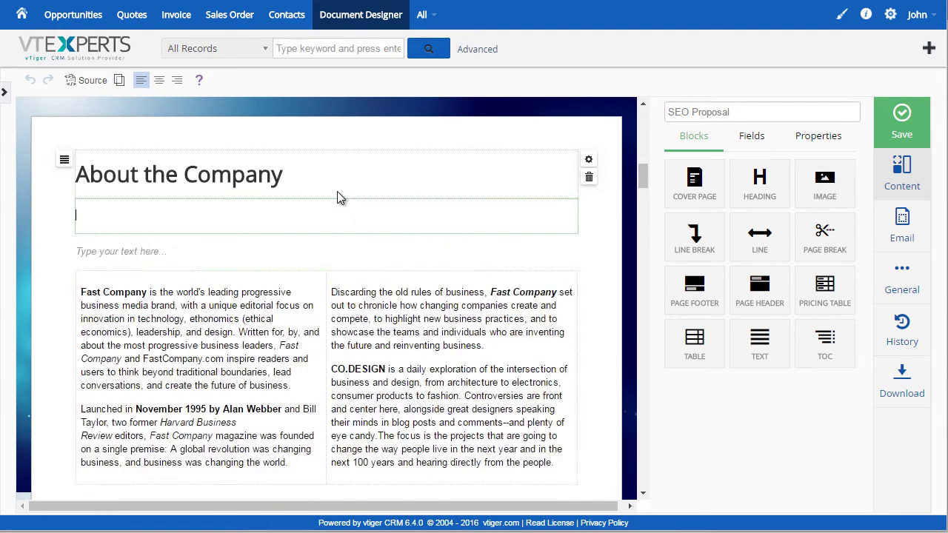
pyautogui.scroll(-1, 385, 242)
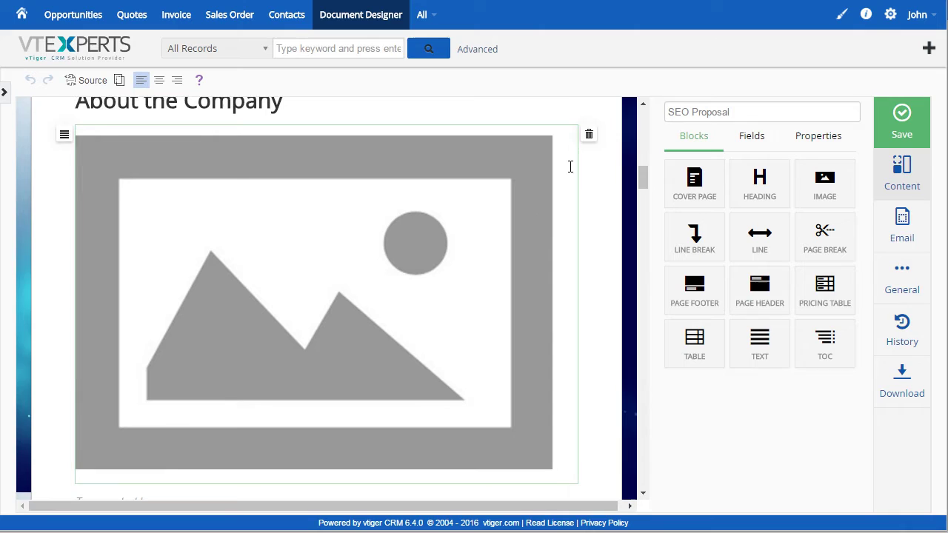
pyautogui.click(587, 135)
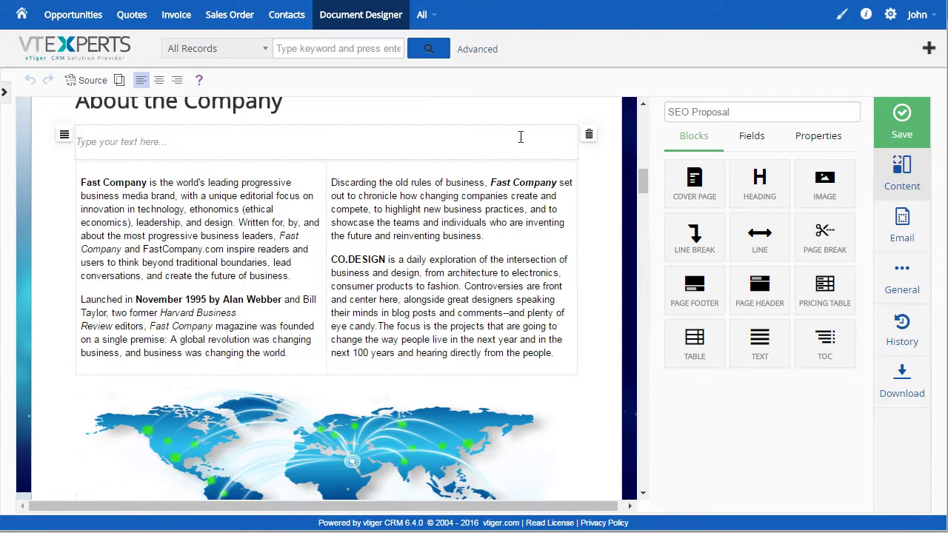
pyautogui.scroll(-1, 593, 140)
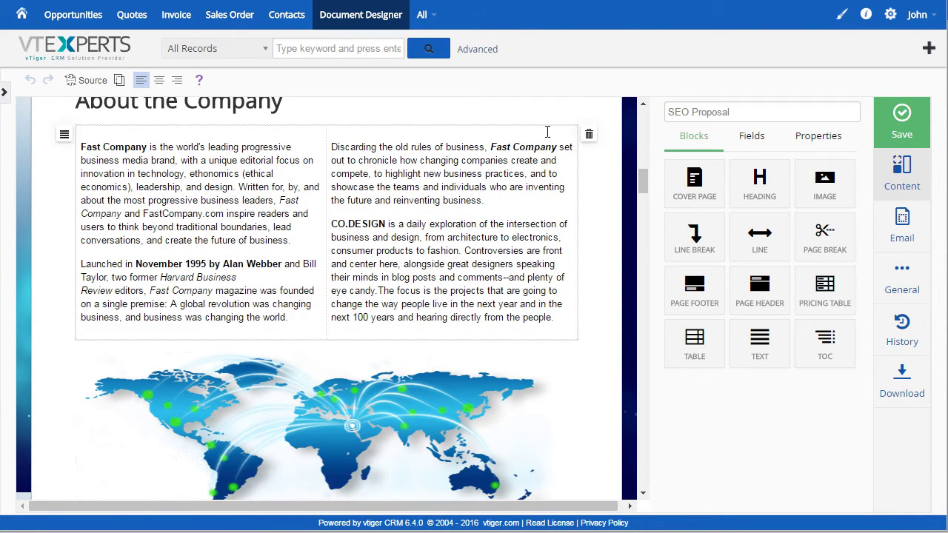
pyautogui.moveTo(644, 180); pyautogui.dragTo(647, 428)
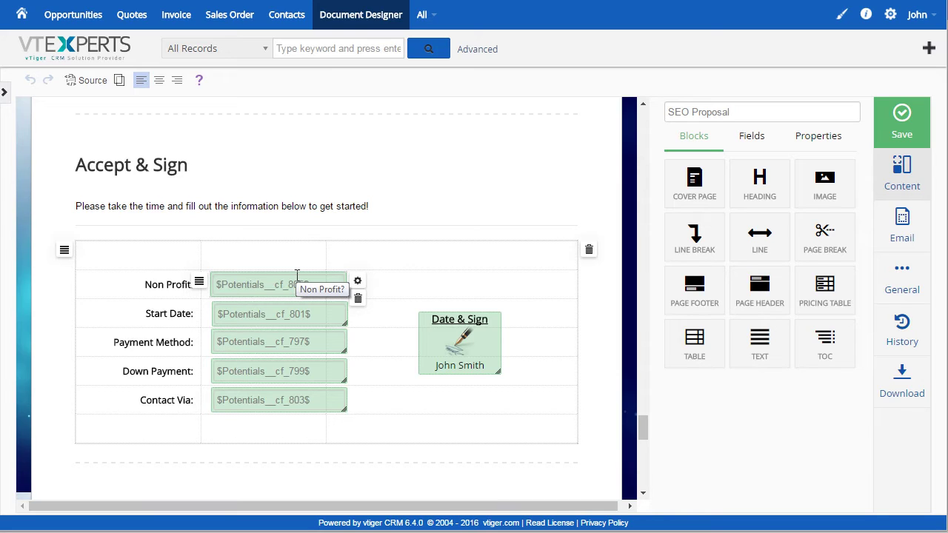
# - Add a new text field directly below the Contact Via row
pyautogui.scroll(-1, 315, 285)
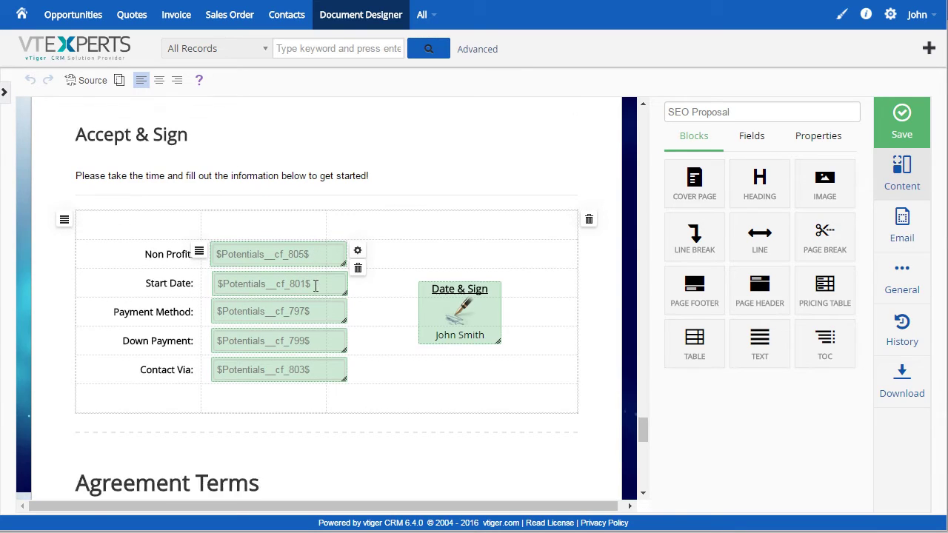
pyautogui.scroll(-1, 311, 274)
pyautogui.scroll(2, 306, 259)
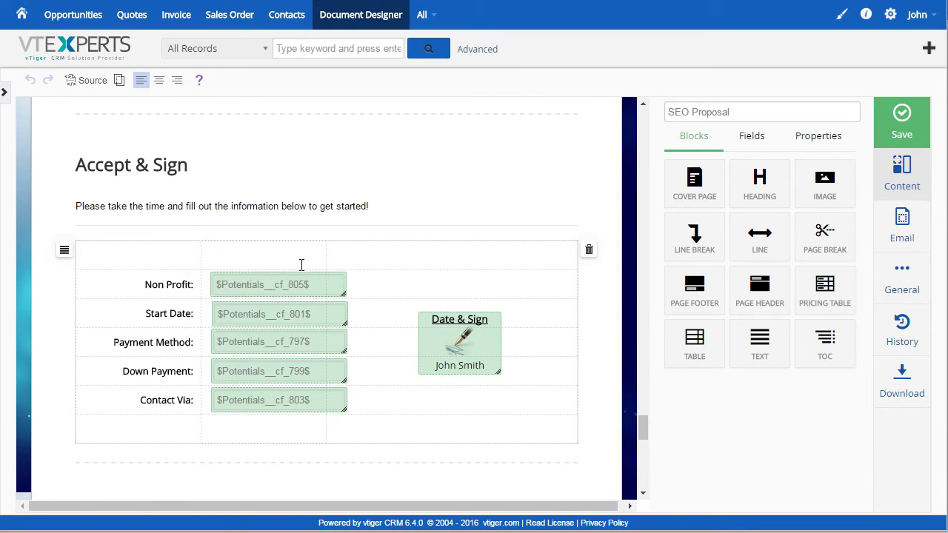
pyautogui.click(762, 145)
pyautogui.moveTo(824, 243); pyautogui.dragTo(277, 434)
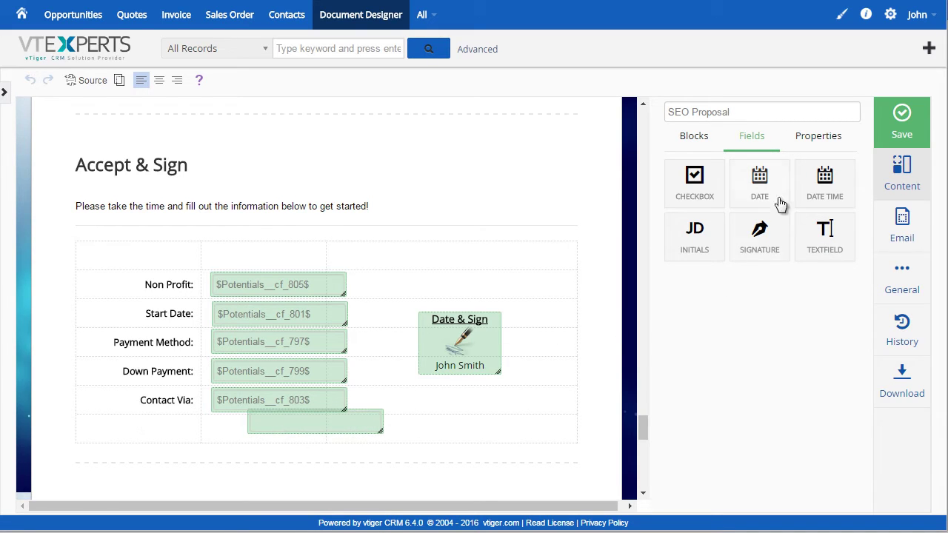
# - Fill the new field with the opportunity's Start Date and open its settings
pyautogui.click(817, 143)
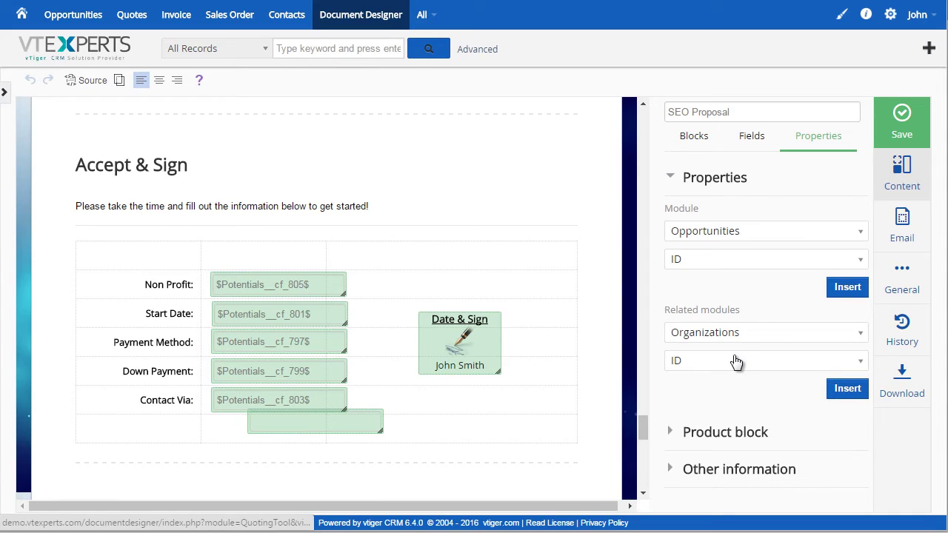
pyautogui.click(708, 261)
pyautogui.click(730, 393)
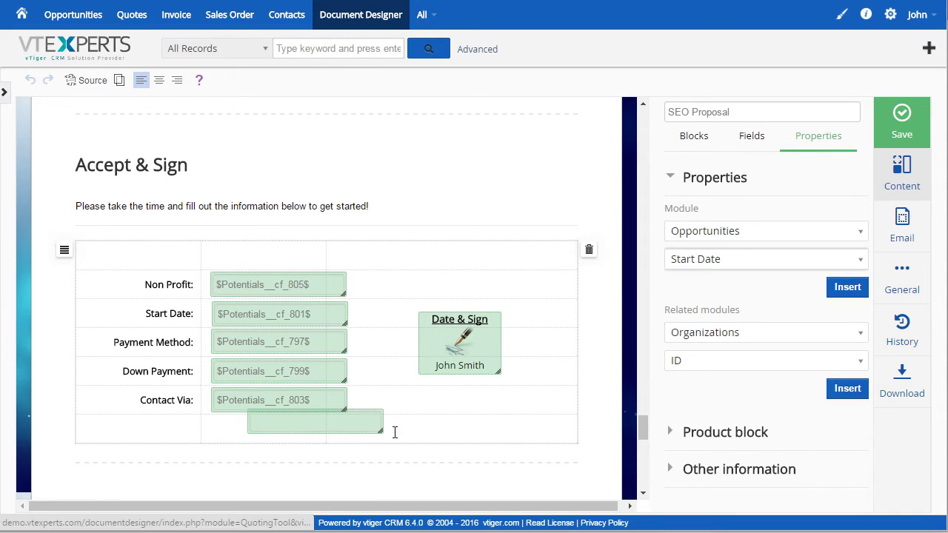
pyautogui.click(851, 287)
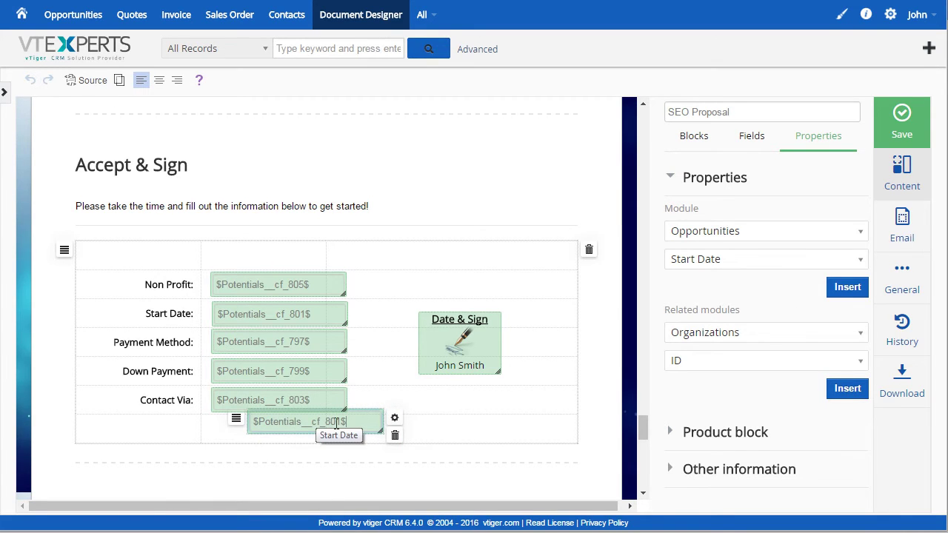
pyautogui.click(357, 395)
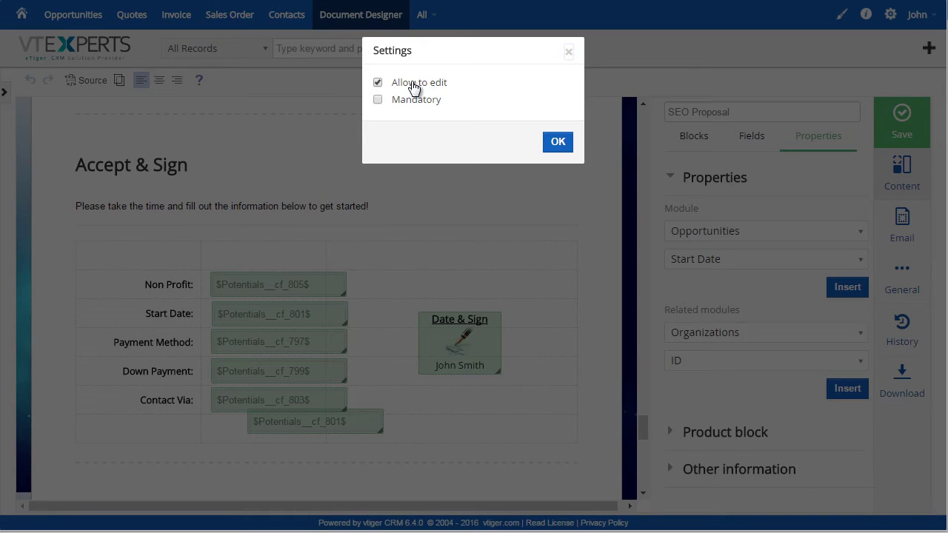
# - Place a checkbox near Accept & Sign and a date field set to 07-13-2016
pyautogui.click(569, 52)
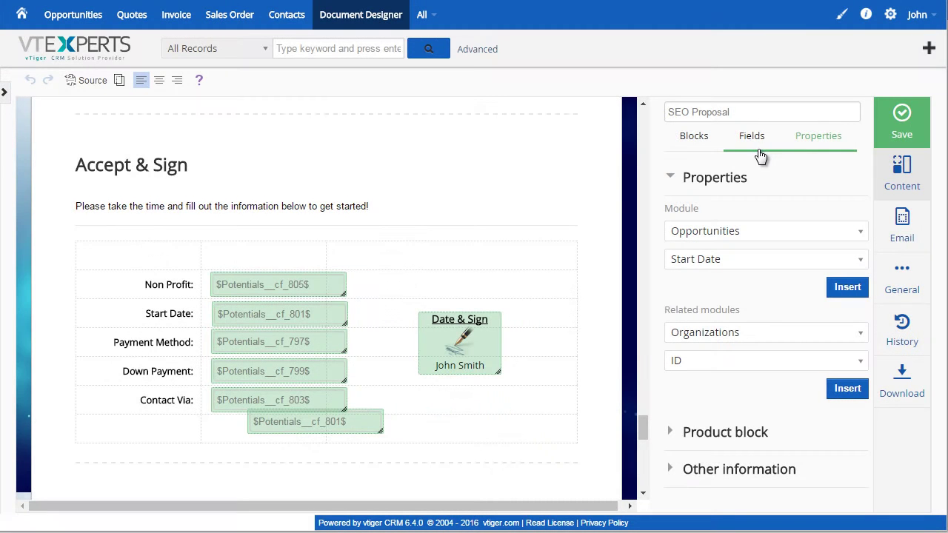
pyautogui.click(759, 152)
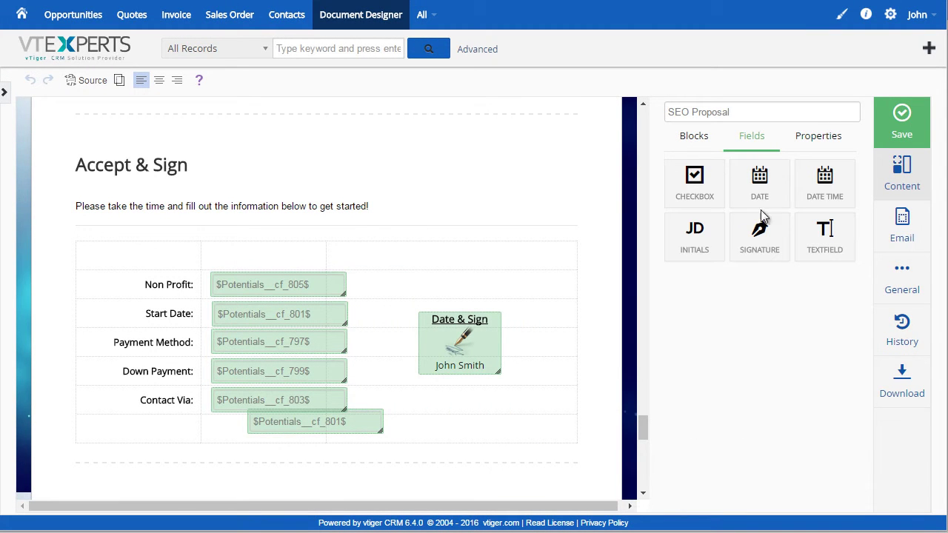
pyautogui.moveTo(707, 194); pyautogui.dragTo(379, 153)
pyautogui.moveTo(758, 182); pyautogui.dragTo(426, 150)
pyautogui.click(437, 132)
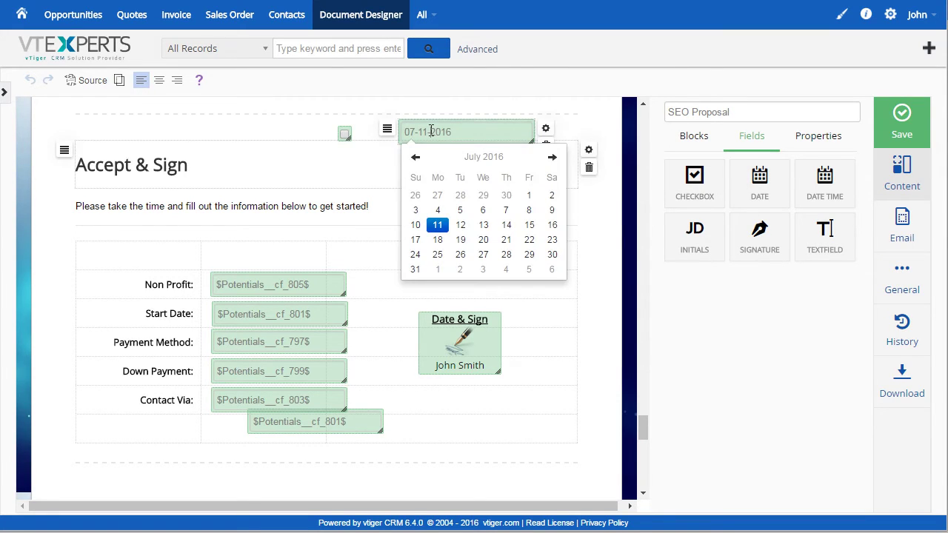
pyautogui.click(484, 225)
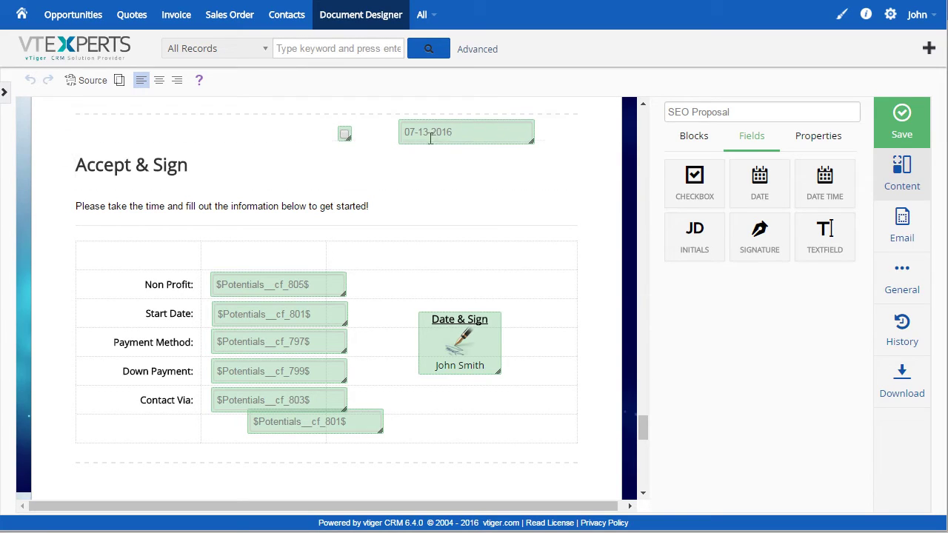
# - Add an initials field and a signature field beside the Agreement Terms heading
pyautogui.moveTo(696, 233); pyautogui.dragTo(546, 178)
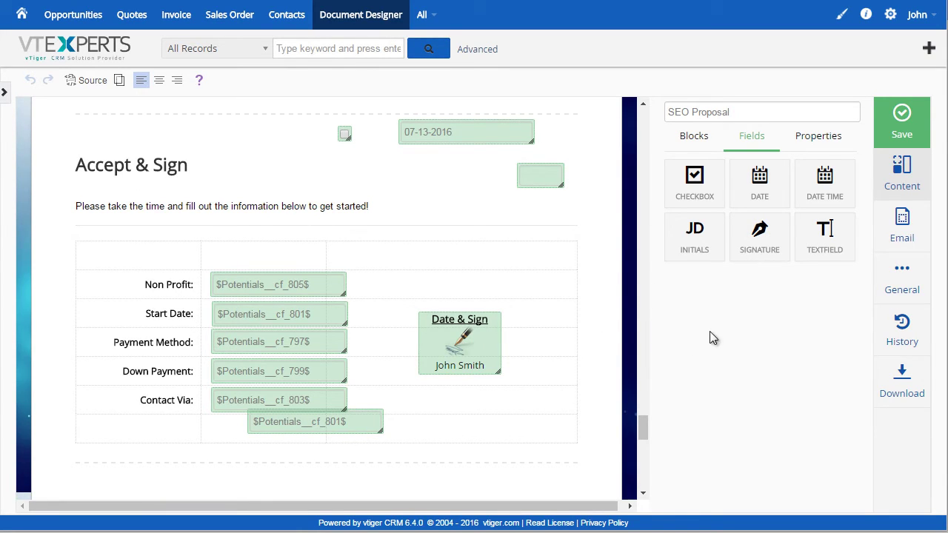
pyautogui.moveTo(642, 429); pyautogui.dragTo(642, 441)
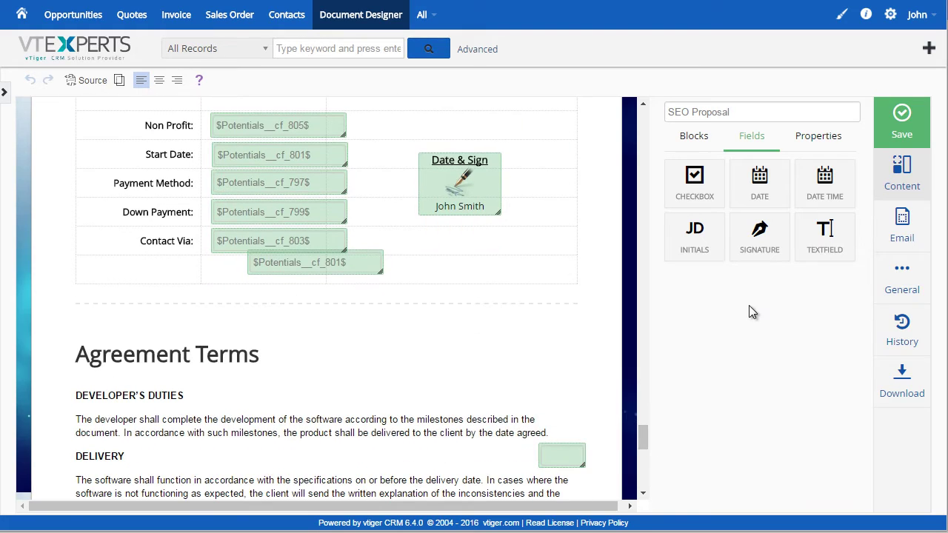
pyautogui.moveTo(759, 245); pyautogui.dragTo(451, 351)
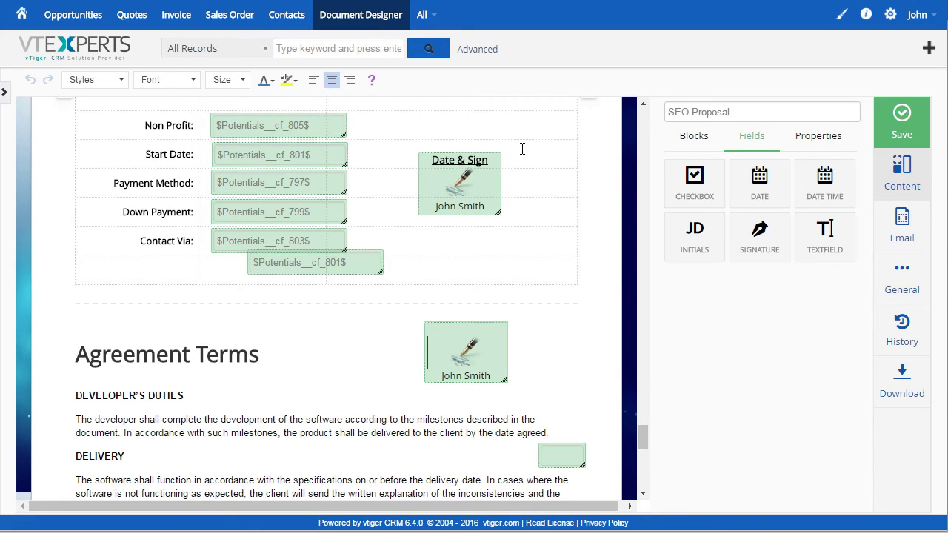
pyautogui.click(814, 138)
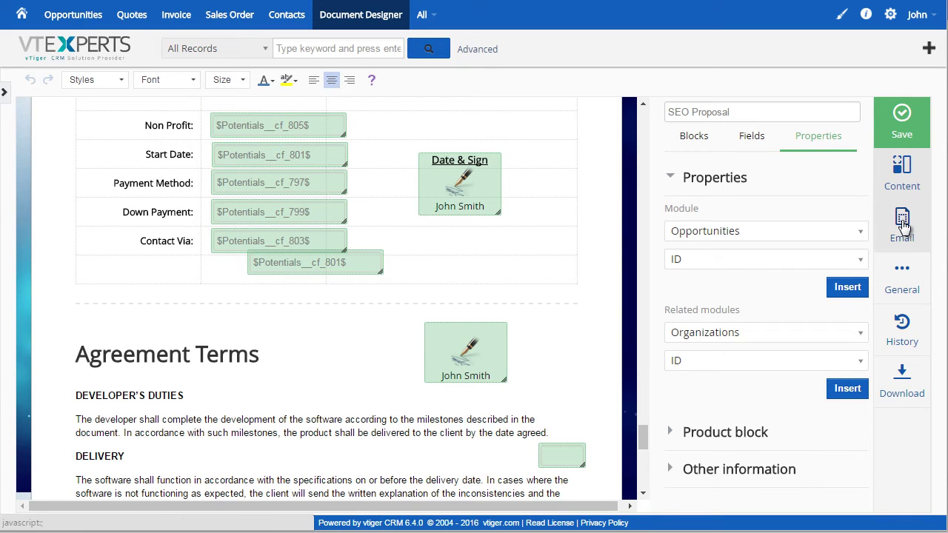
pyautogui.click(902, 235)
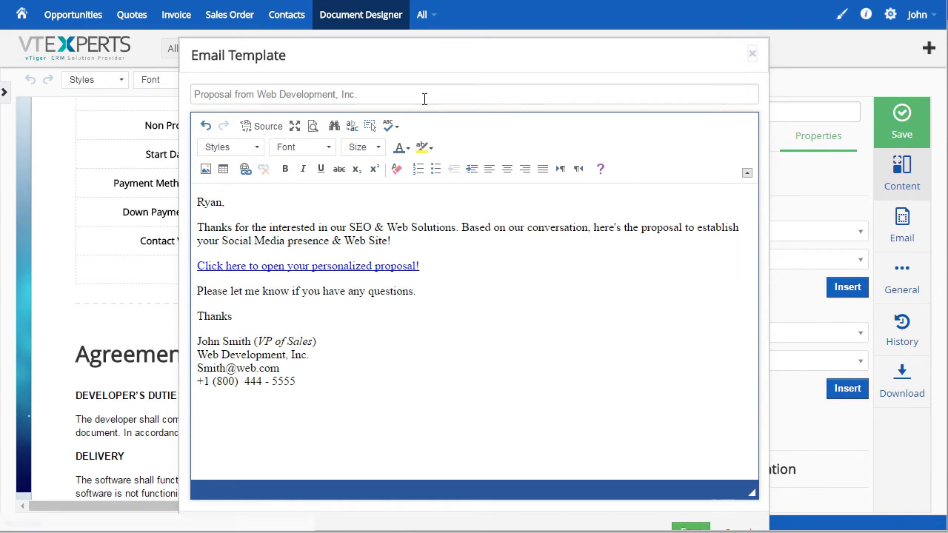
pyautogui.moveTo(408, 97); pyautogui.dragTo(197, 97)
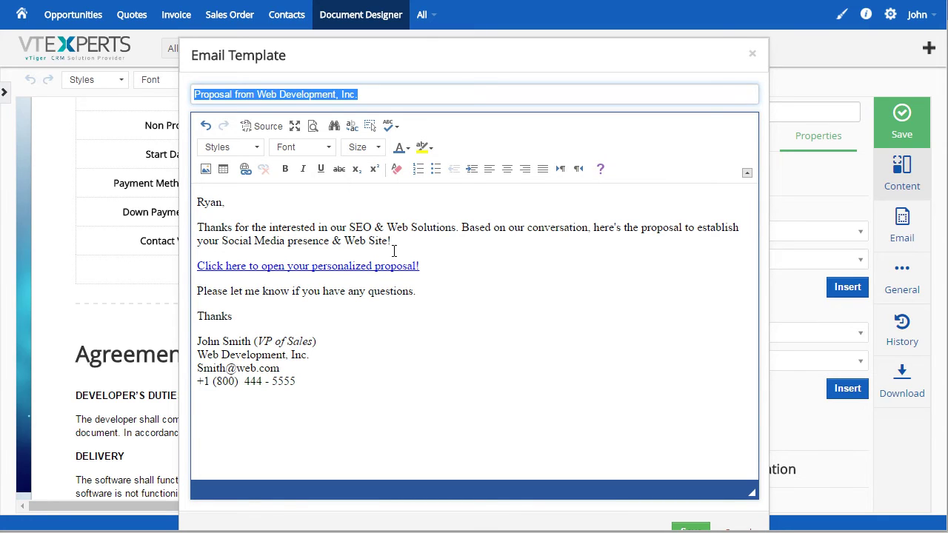
pyautogui.moveTo(428, 265); pyautogui.dragTo(196, 265)
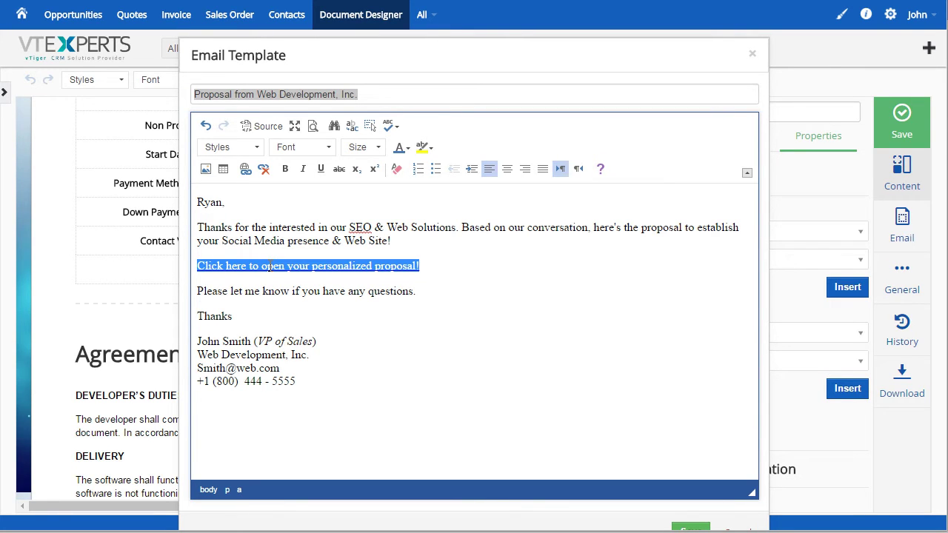
pyautogui.click(752, 53)
# - Rename the OK action to 'Accept' in the accept and decline action settings
pyautogui.click(902, 276)
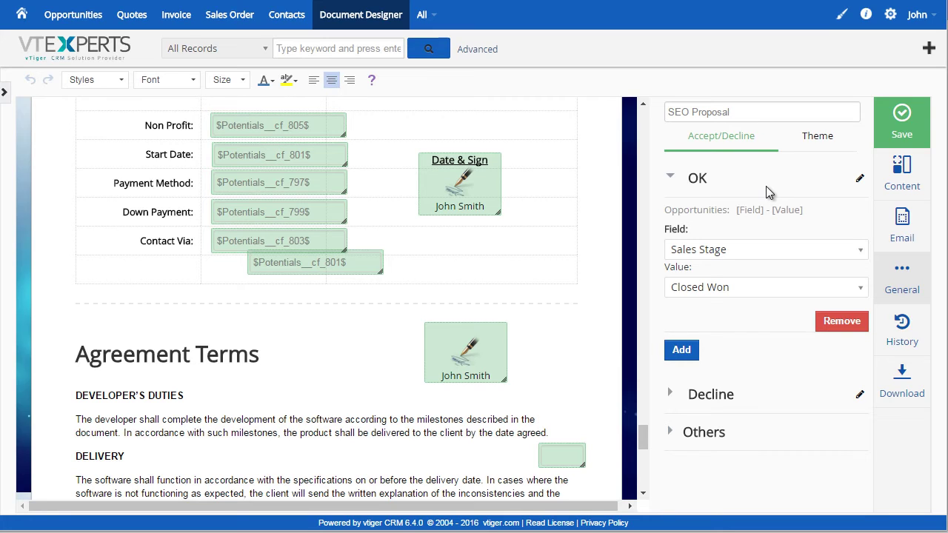
pyautogui.click(859, 179)
pyautogui.click(722, 180)
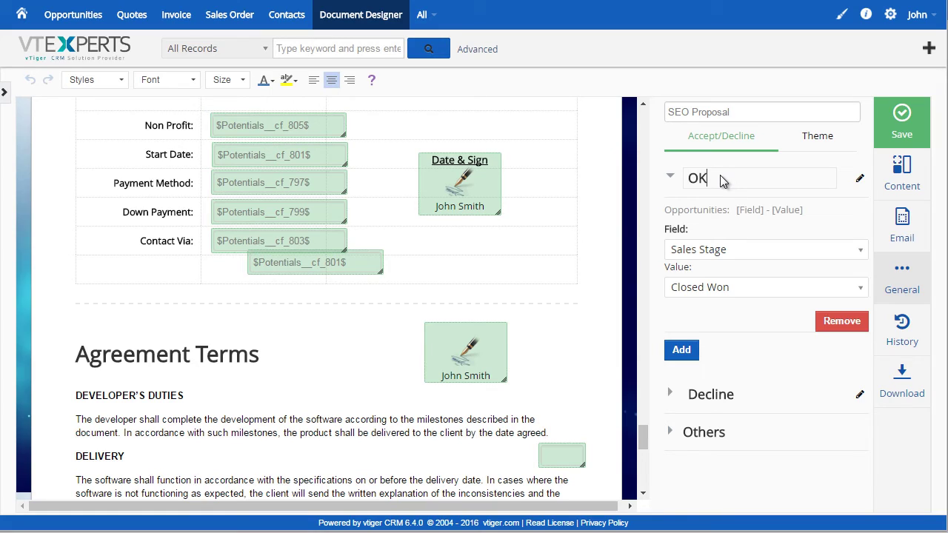
pyautogui.press('BackSpace')
pyautogui.press('BackSpace')
pyautogui.write('Accept')
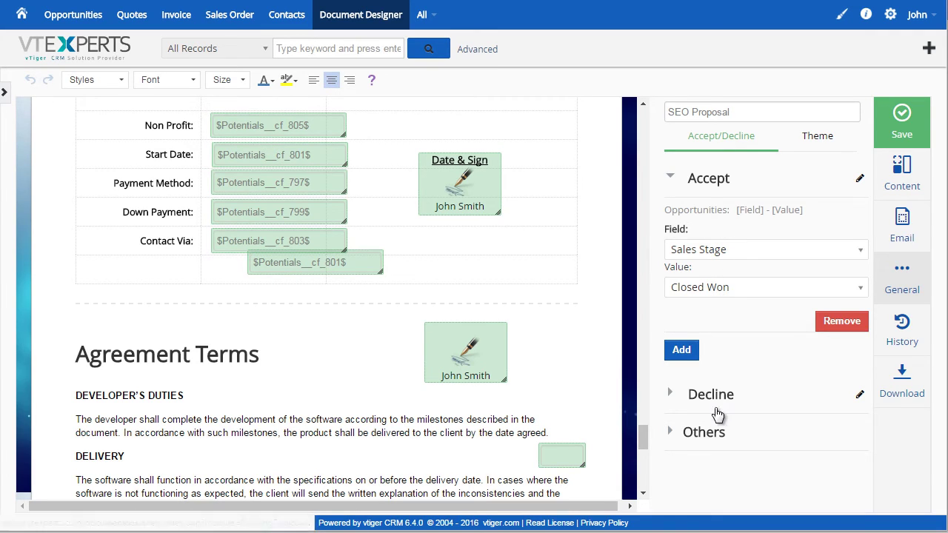
# - Give the Decline action a second condition: Payment Method set to PayPal
pyautogui.click(722, 395)
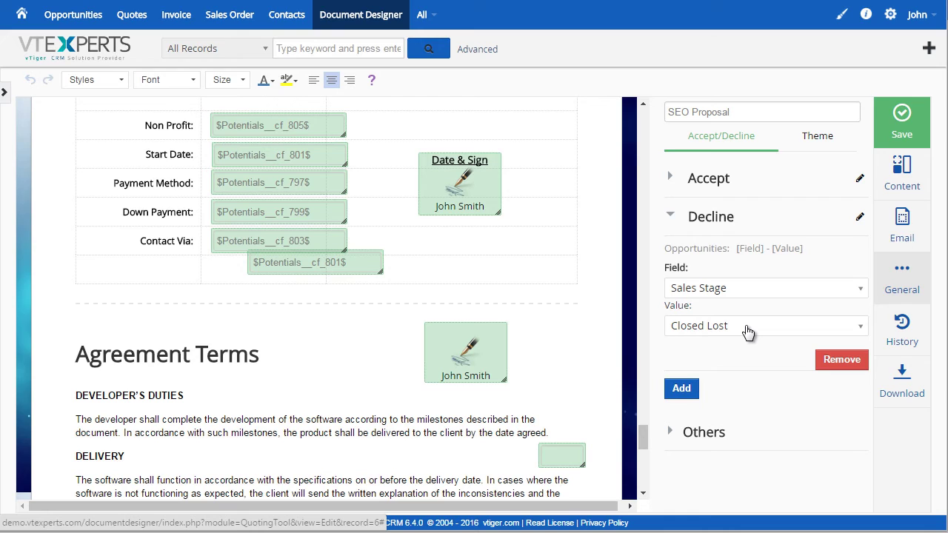
pyautogui.click(682, 389)
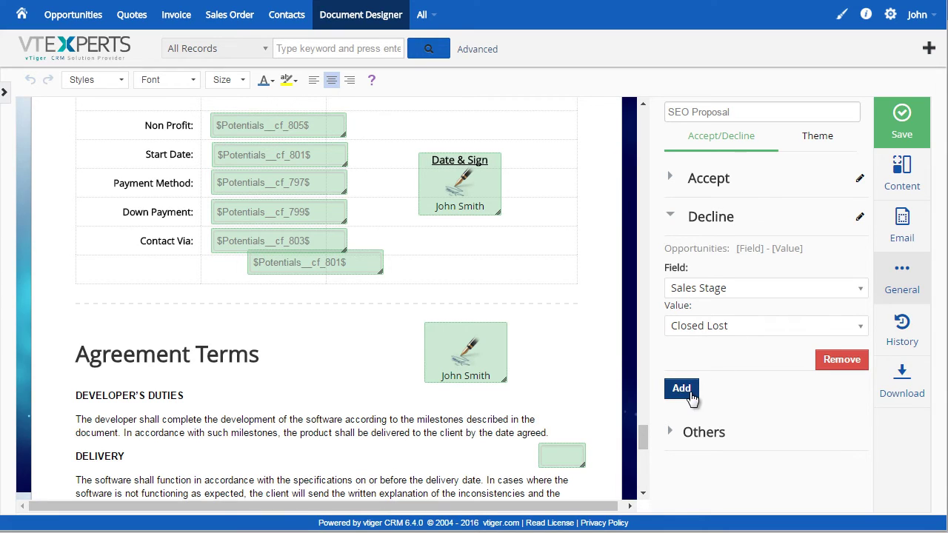
pyautogui.scroll(-1, 751, 411)
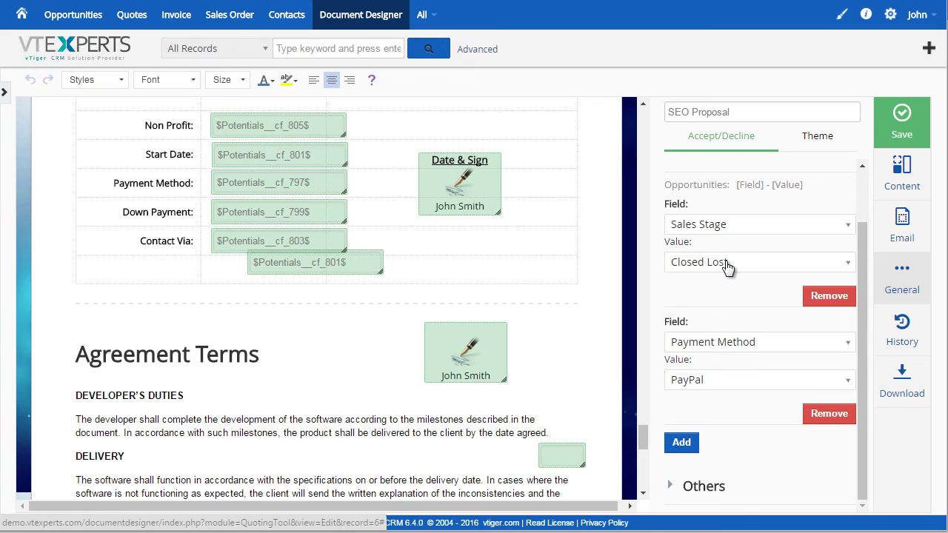
pyautogui.scroll(2, 741, 245)
pyautogui.click(812, 145)
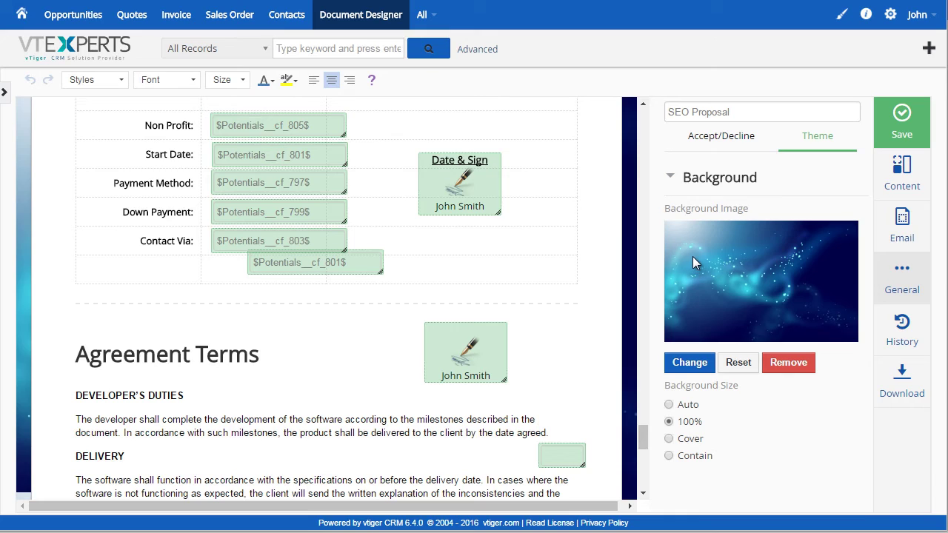
pyautogui.click(904, 331)
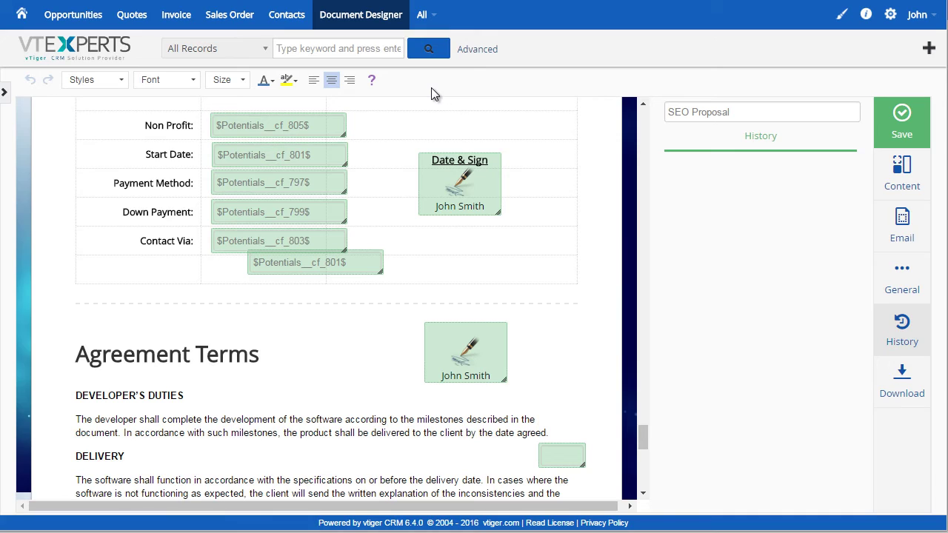
# - Open Quote v1.0.0, delete its product table, and drop in a new Pricing Table block
pyautogui.click(369, 25)
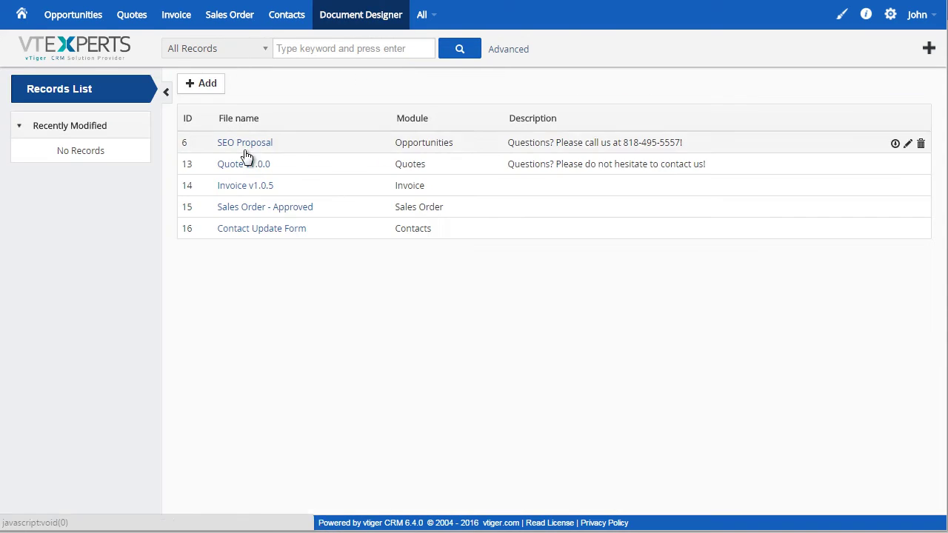
pyautogui.click(252, 165)
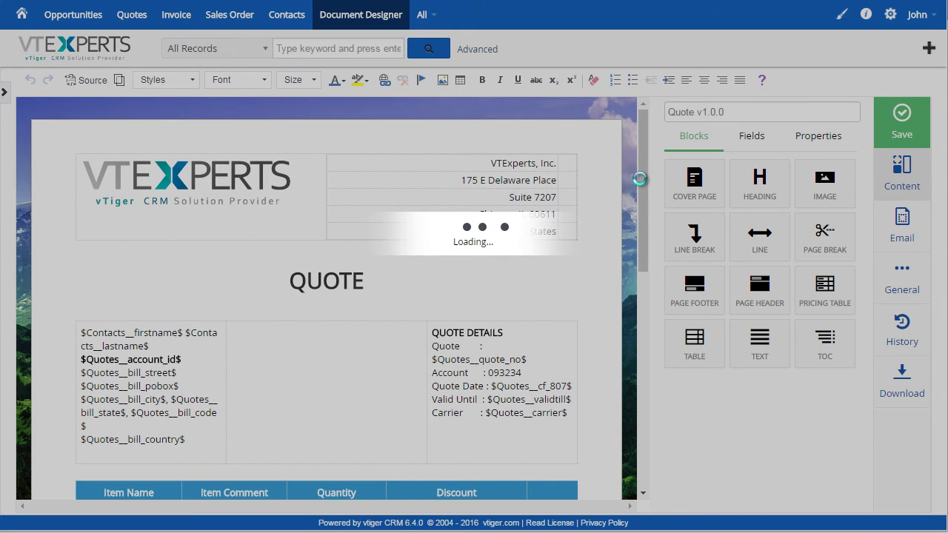
pyautogui.scroll(-2, 552, 197)
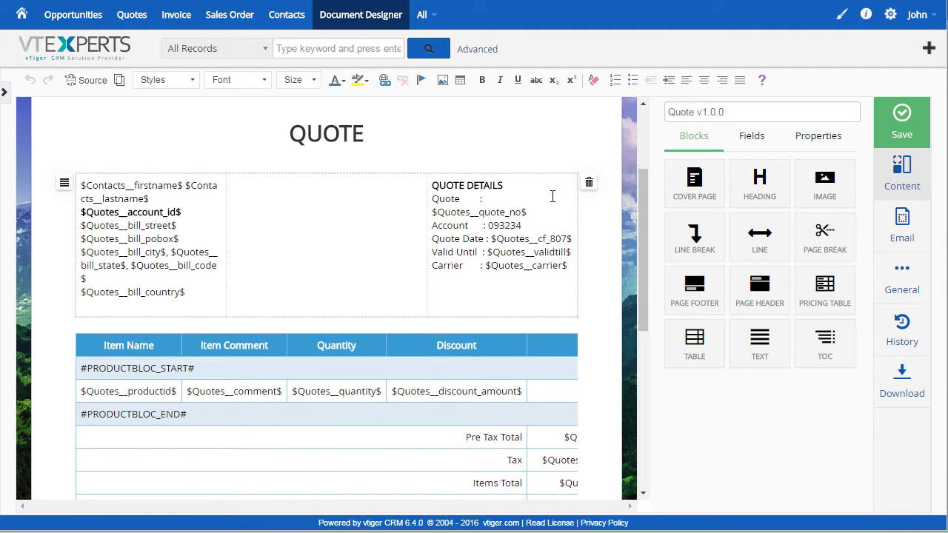
pyautogui.moveTo(645, 191); pyautogui.dragTo(639, 237)
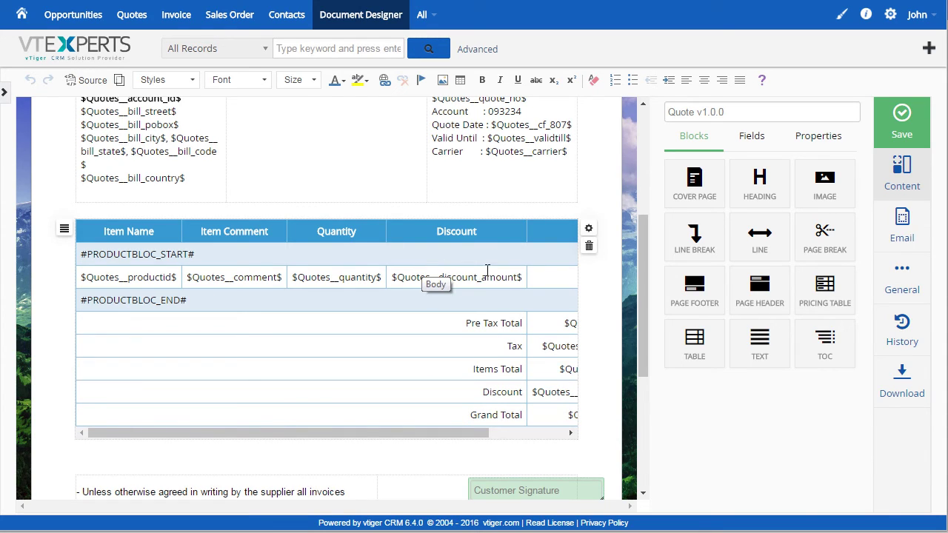
pyautogui.click(589, 248)
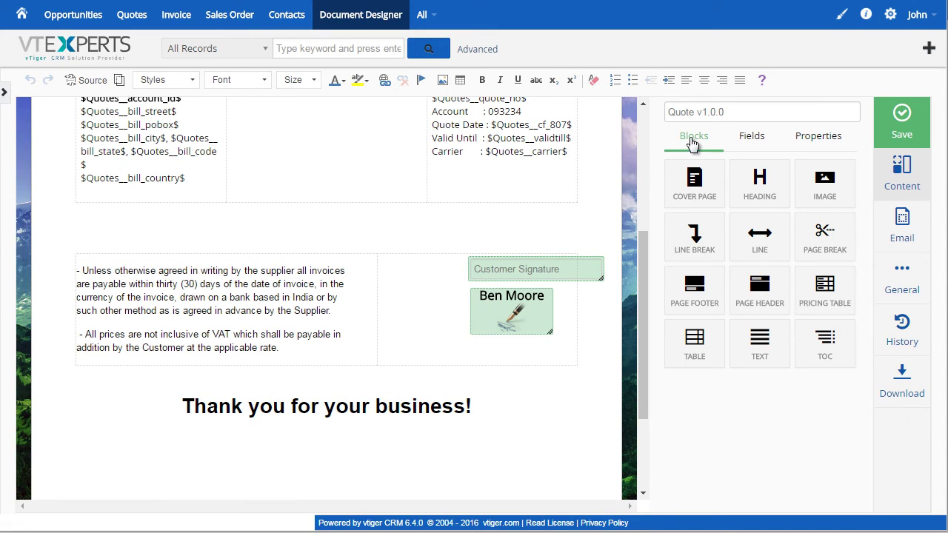
pyautogui.moveTo(835, 298); pyautogui.dragTo(418, 231)
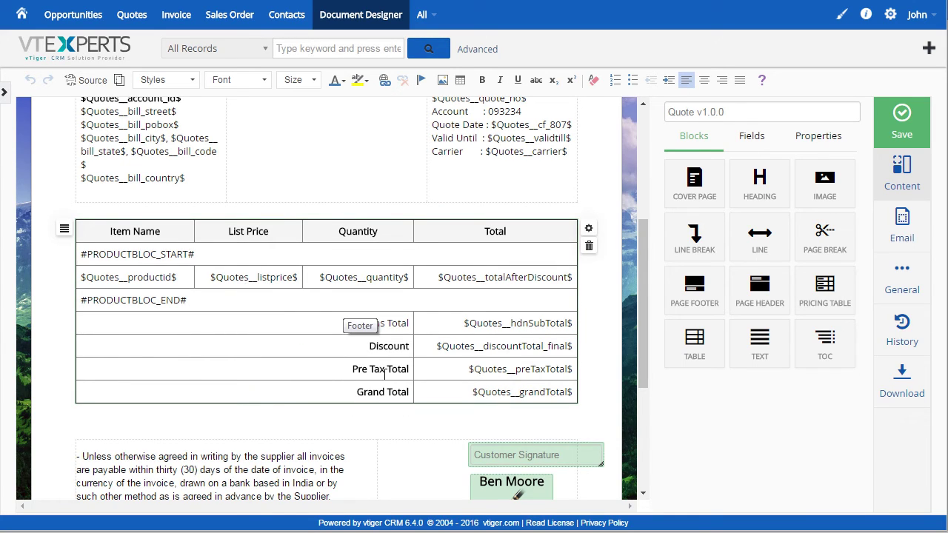
# - Add Sequence No, Item Total and Net Price columns to the pricing table
pyautogui.click(589, 229)
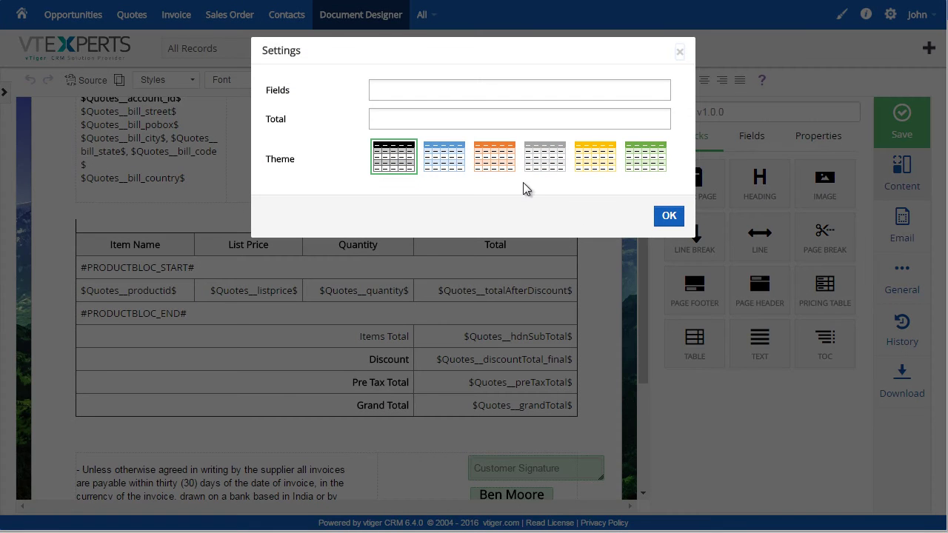
pyautogui.click(402, 92)
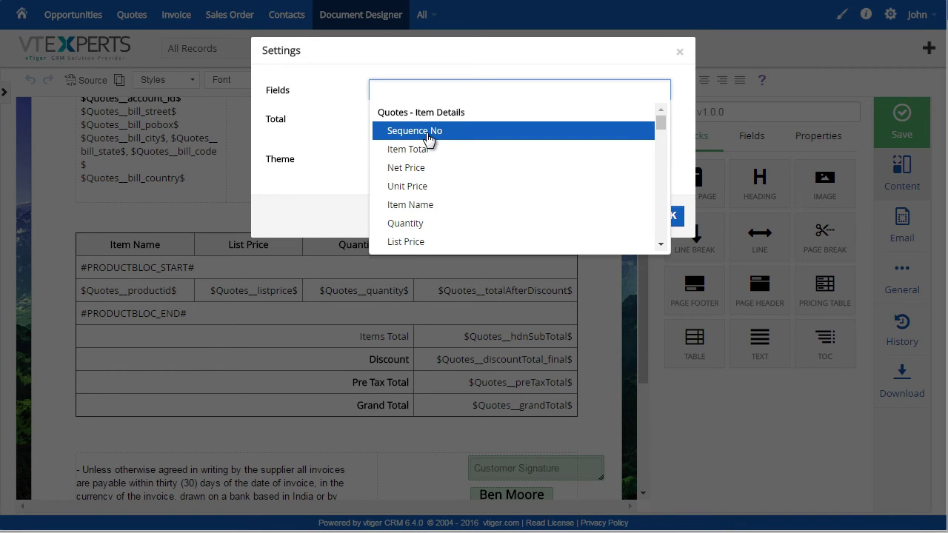
pyautogui.click(428, 133)
pyautogui.click(426, 151)
pyautogui.click(453, 151)
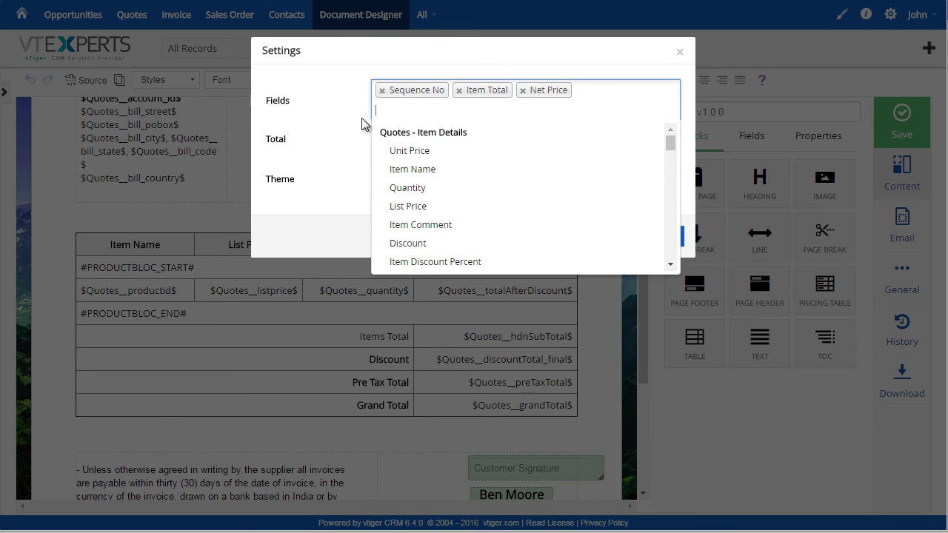
pyautogui.click(348, 116)
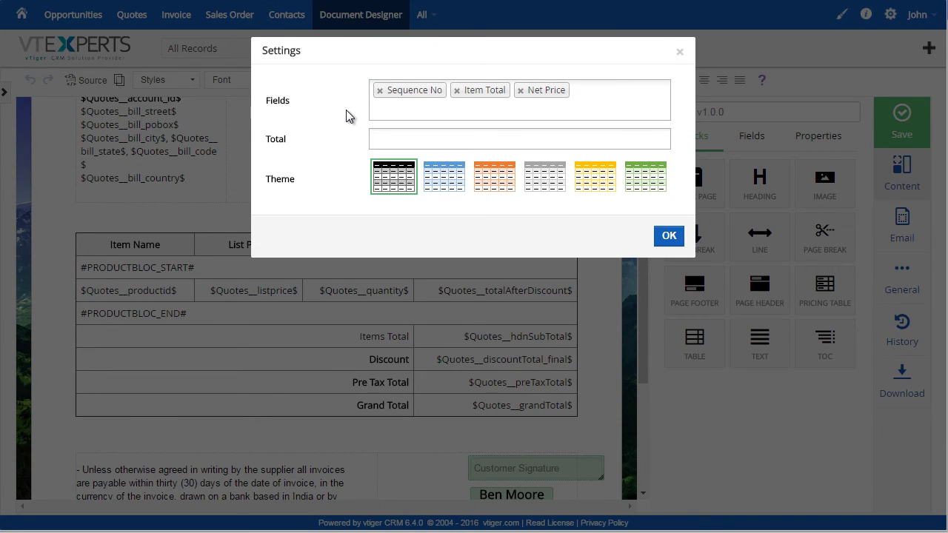
# - Add Items Total, Discount, Pre Tax Total, Tax and Grand Total rows with the green theme, and apply
pyautogui.click(402, 139)
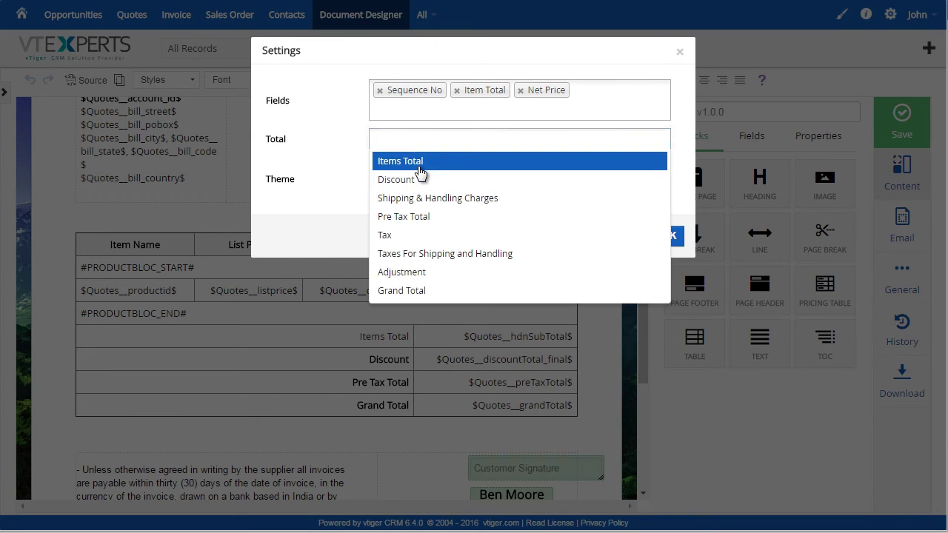
pyautogui.click(418, 166)
pyautogui.click(417, 182)
pyautogui.click(417, 201)
pyautogui.click(417, 200)
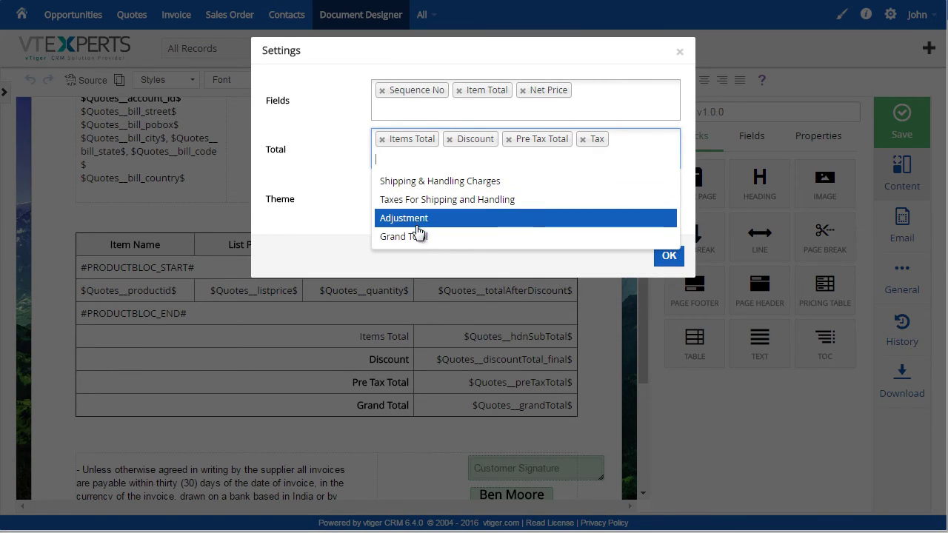
pyautogui.click(416, 236)
pyautogui.click(334, 169)
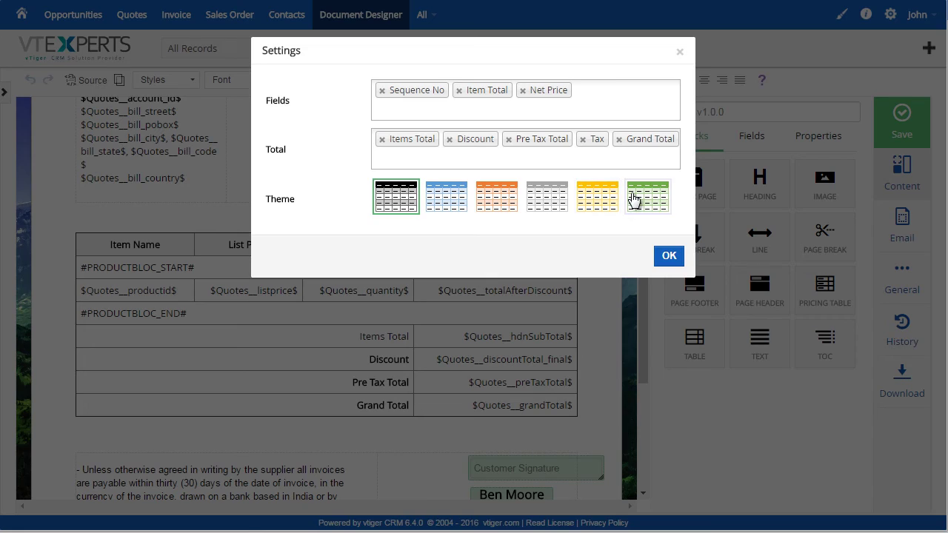
pyautogui.click(631, 198)
pyautogui.click(667, 257)
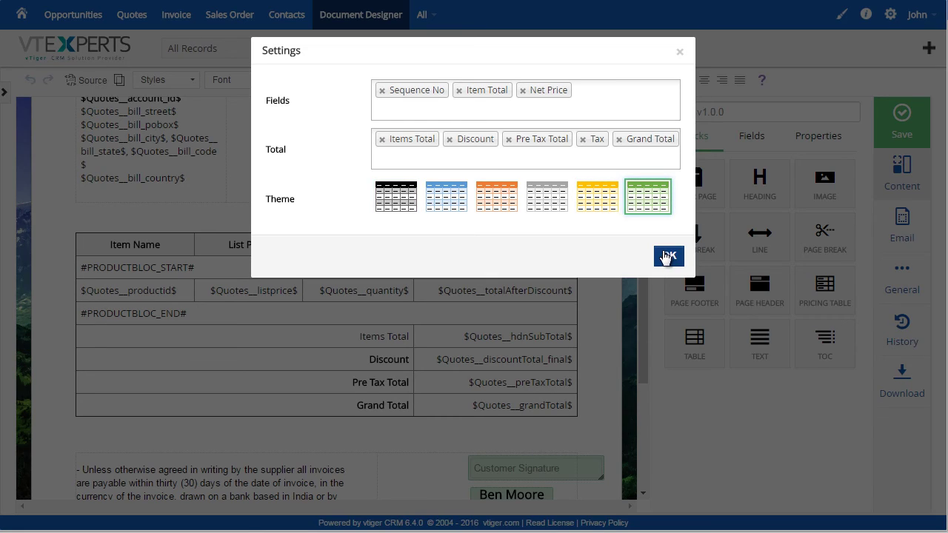
pyautogui.scroll(-2, 377, 267)
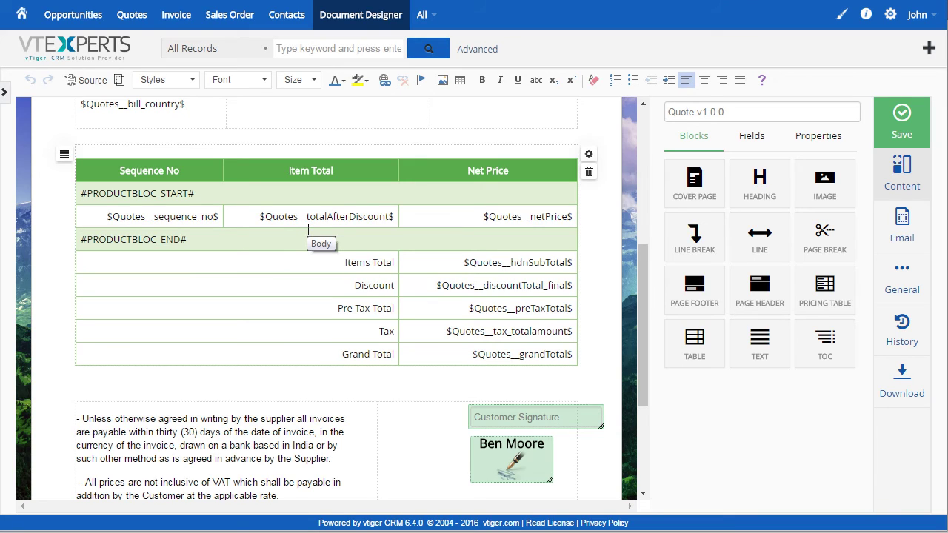
# - Open the Send Invoice workflow from CRM Settings > Workflows
pyautogui.click(890, 16)
pyautogui.click(817, 43)
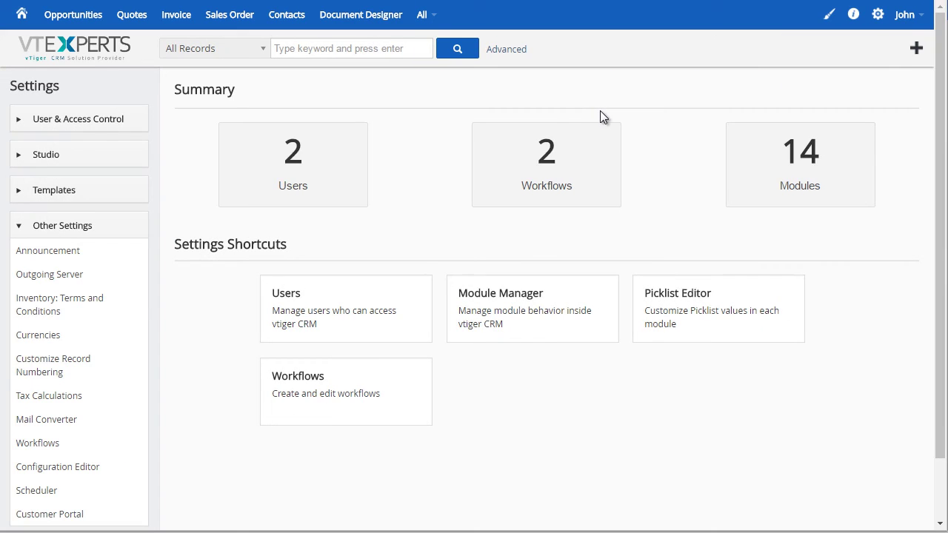
pyautogui.click(542, 163)
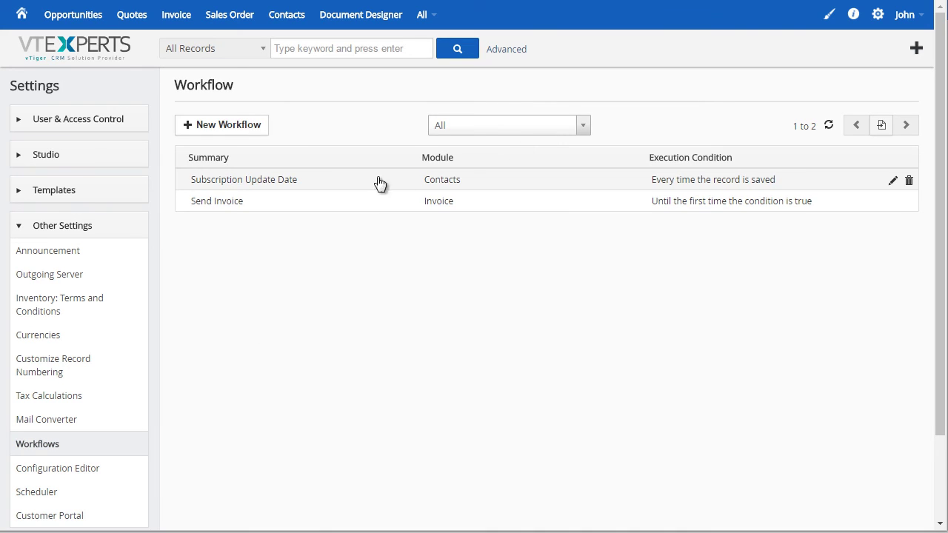
pyautogui.click(230, 208)
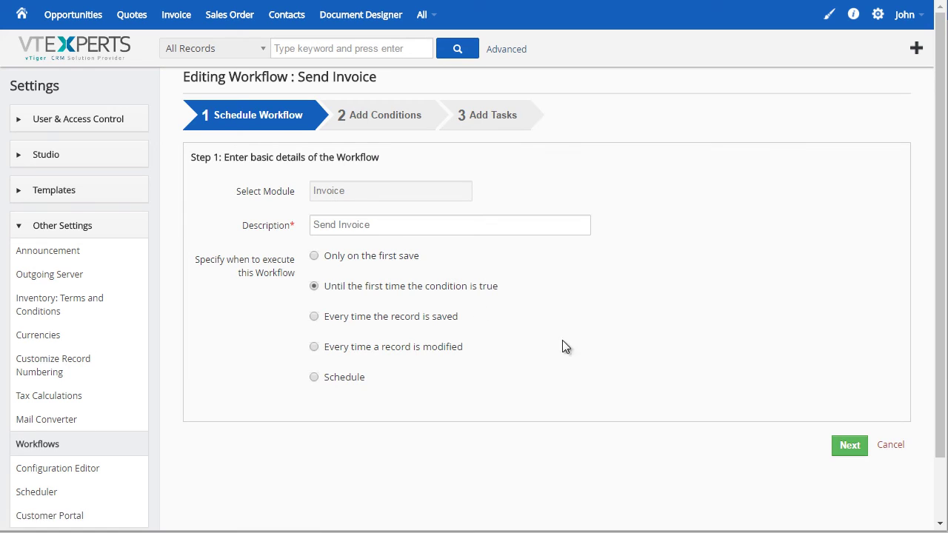
# - Advance the workflow past conditions to its tasks, viewing the available task types
pyautogui.click(859, 444)
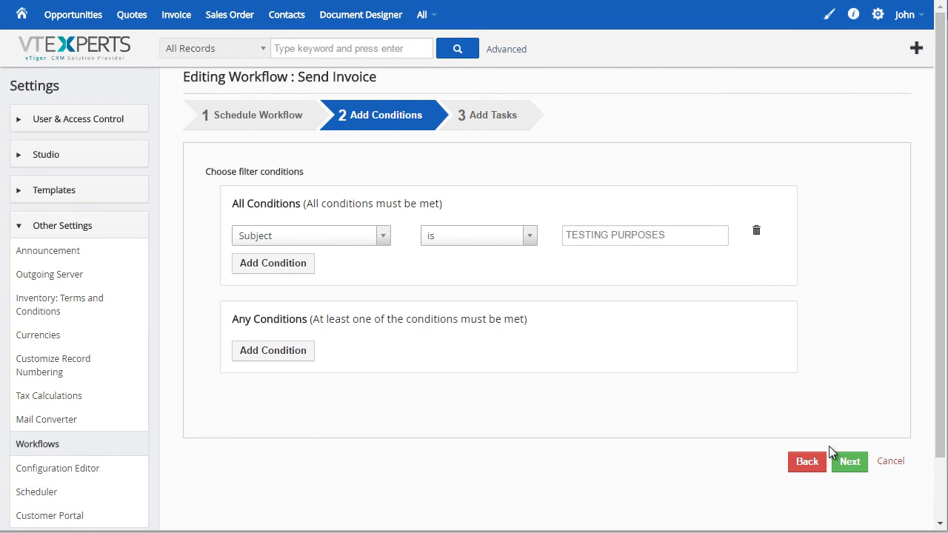
pyautogui.click(850, 462)
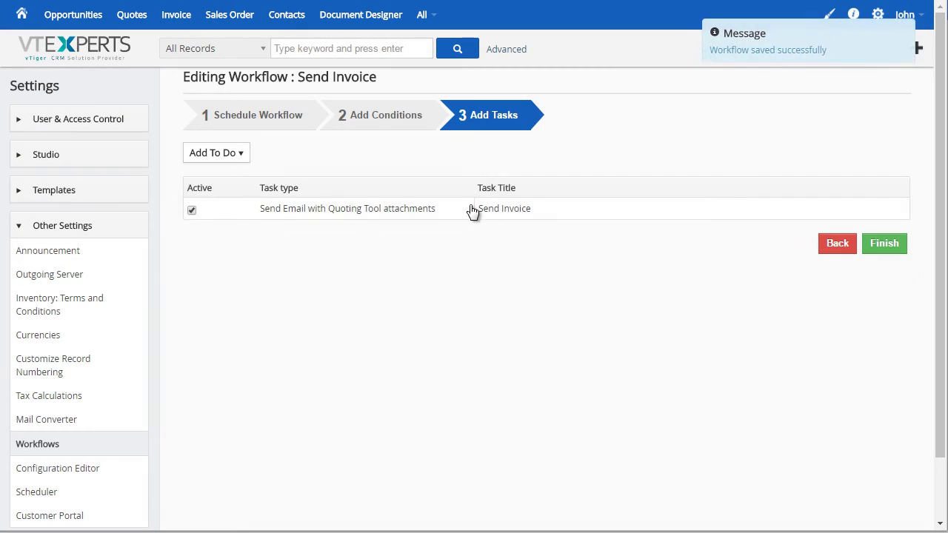
pyautogui.click(244, 155)
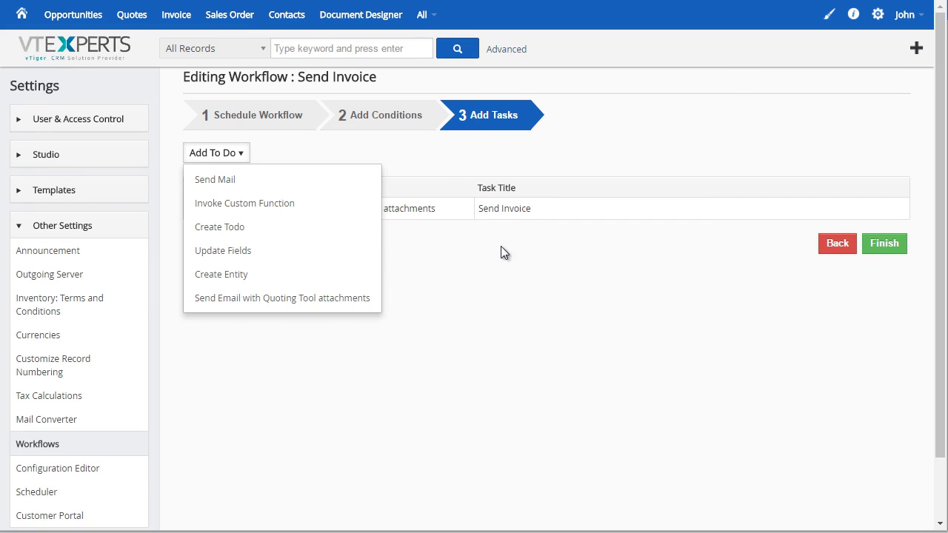
pyautogui.click(526, 208)
# - Edit the Send Invoice email task to review its Invoice v1.0.5 PDF template and email body
pyautogui.click(884, 206)
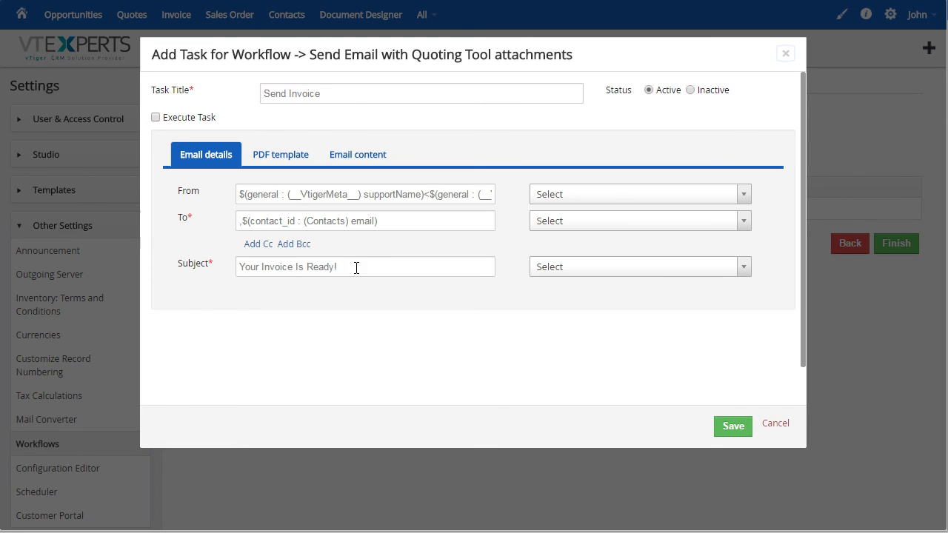
pyautogui.click(277, 156)
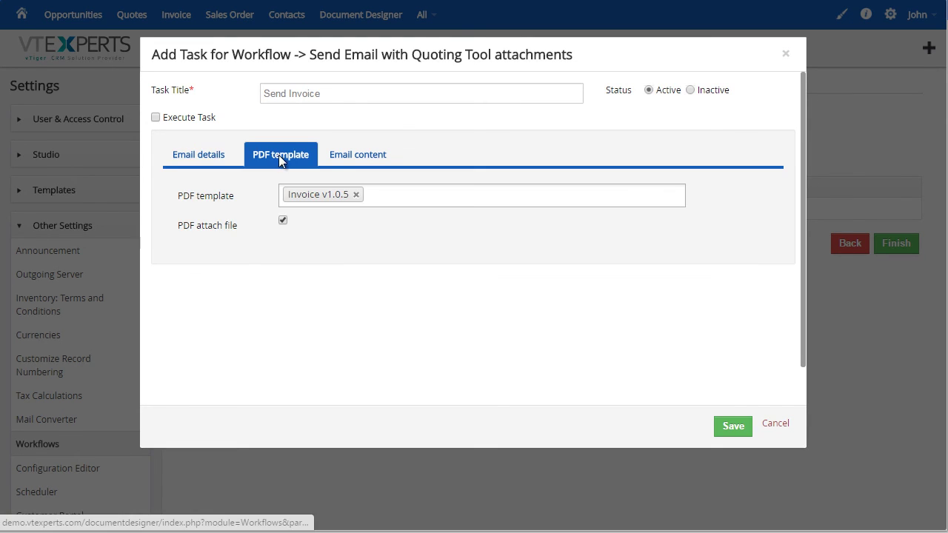
pyautogui.click(388, 195)
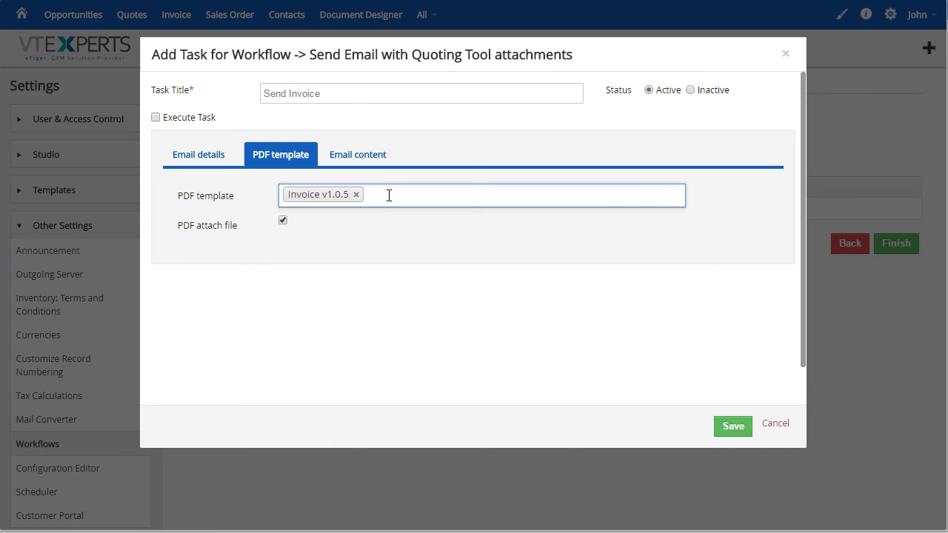
pyautogui.click(357, 155)
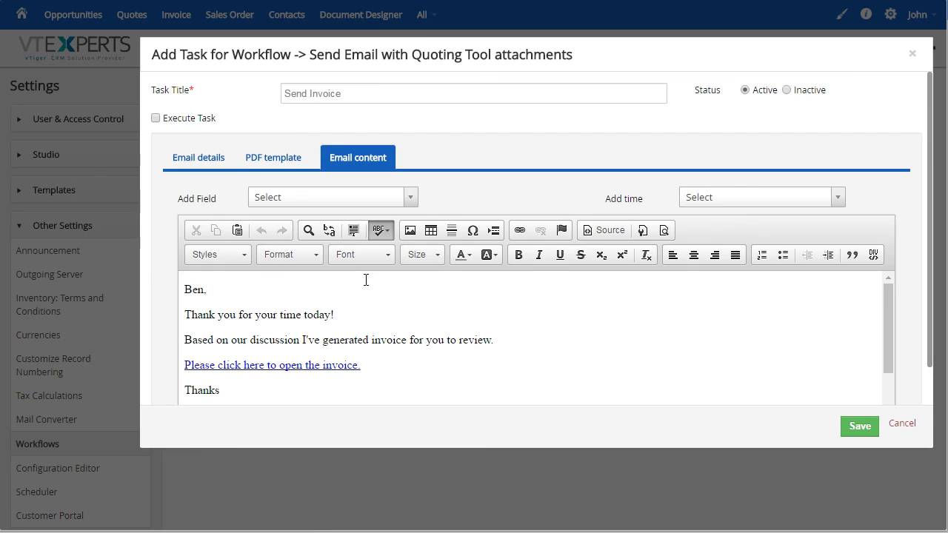
pyautogui.scroll(-2, 365, 290)
pyautogui.scroll(2, 361, 300)
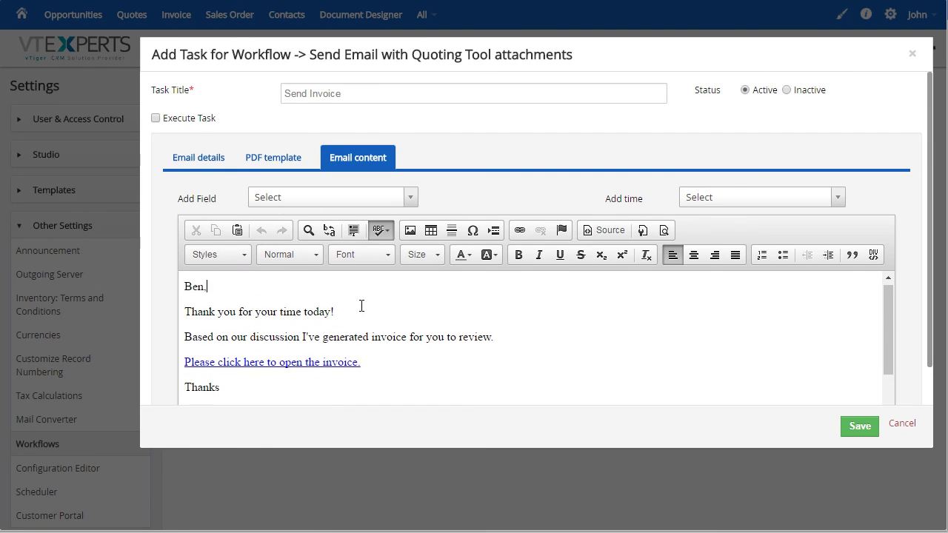
pyautogui.click(378, 367)
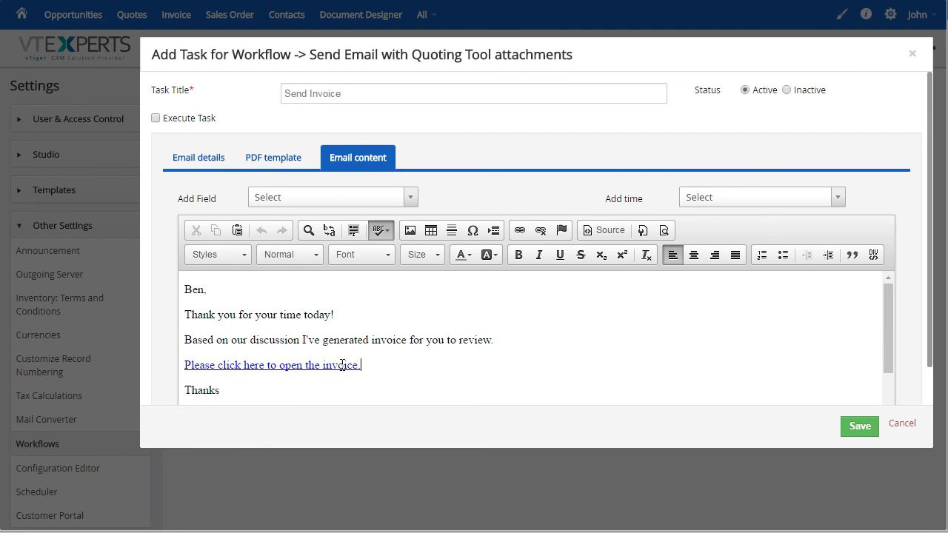